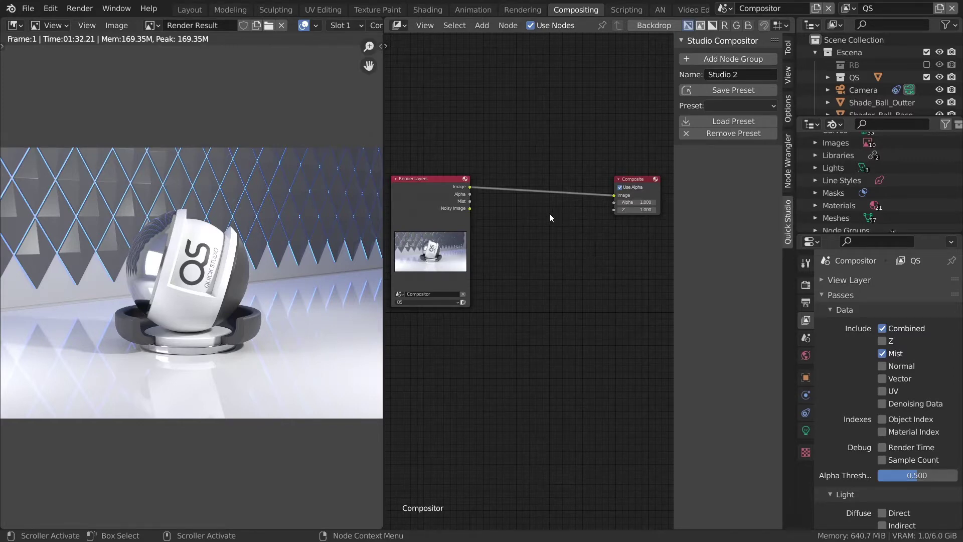
Add the Studio Compositor node group and place it below the link between the Render Layers and Composite nodes
drag(437, 200, 447, 203)
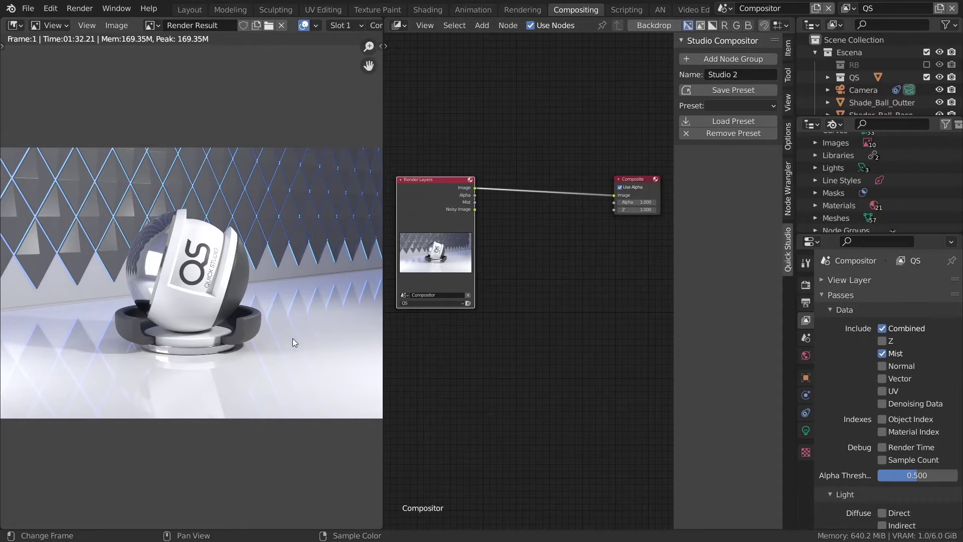
click(727, 61)
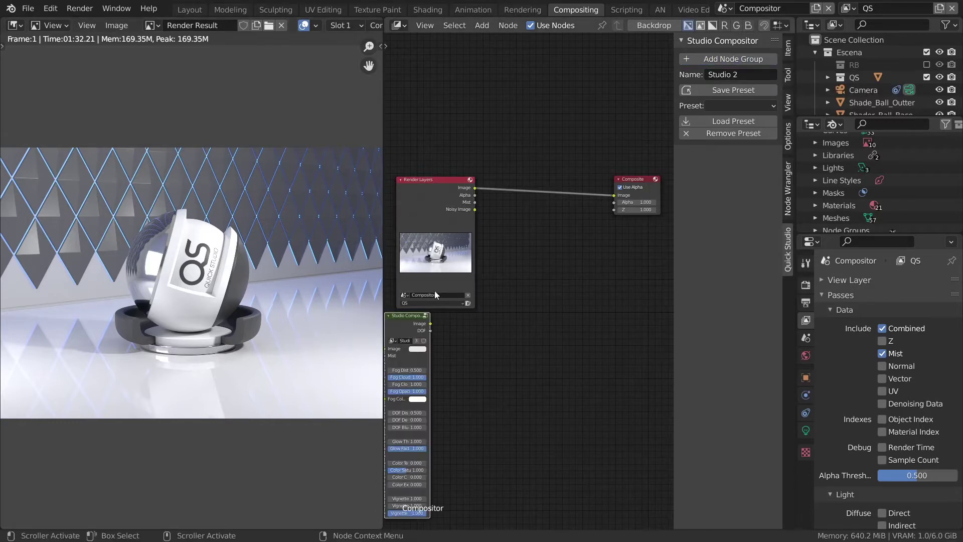
click(563, 239)
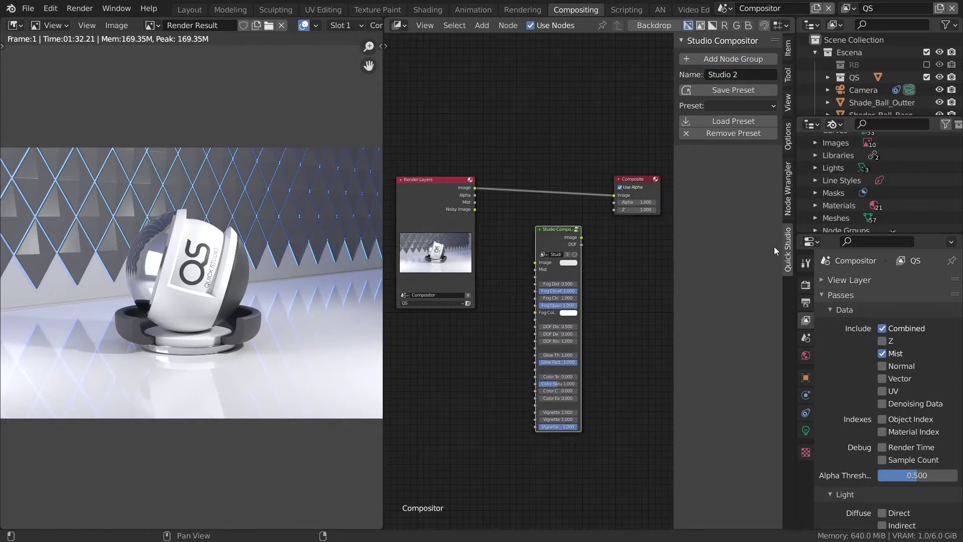
key(n)
key(n)
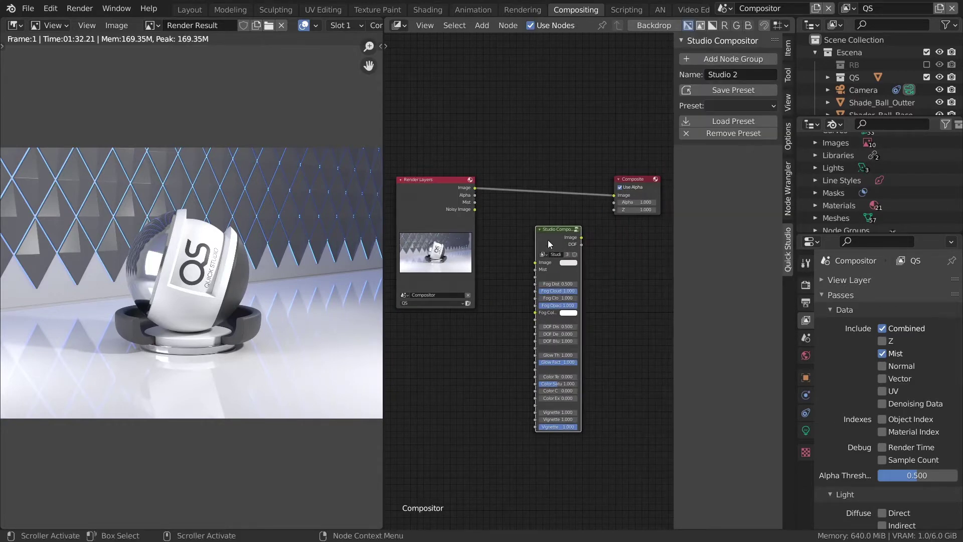
Widen the Studio Compositor node and insert it into the image link between Render Layers and Composite
mouse_move(544, 236)
mouse_down()
mouse_move(530, 234)
mouse_move(543, 227)
mouse_up()
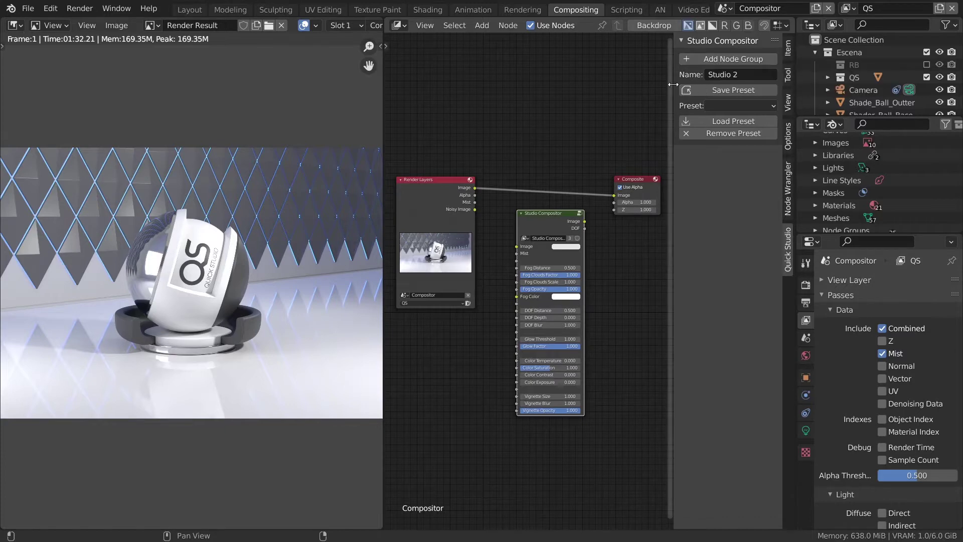
drag(548, 223, 542, 187)
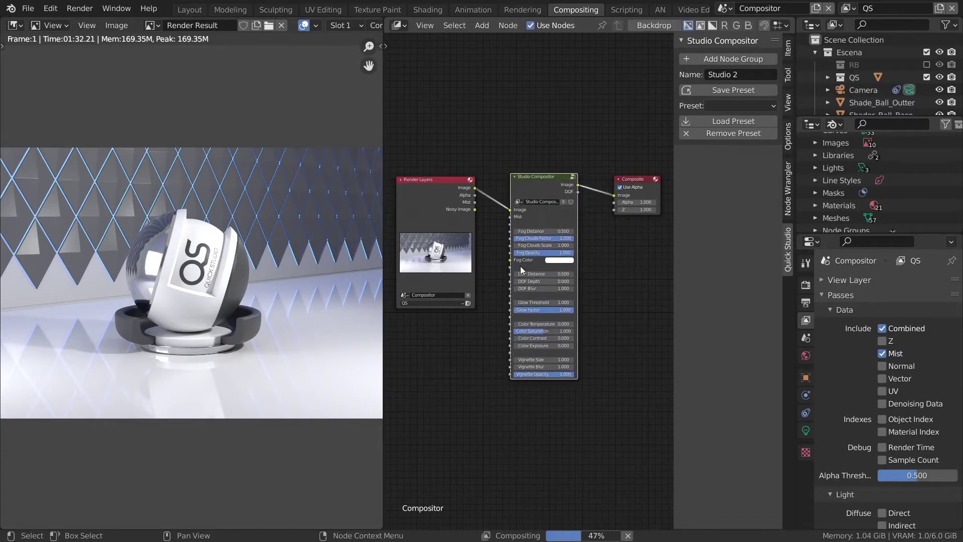
drag(539, 176, 546, 175)
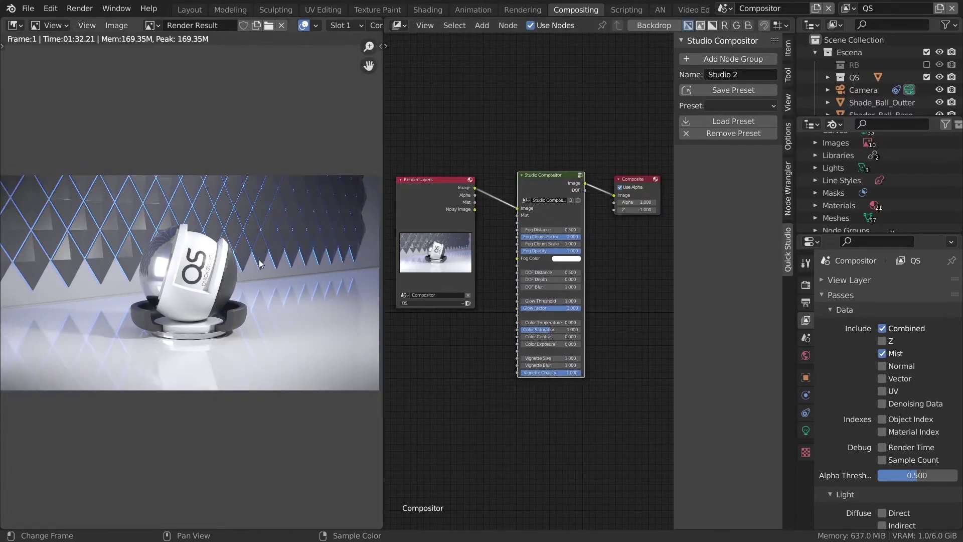
Connect the Render Layers Mist output to the Studio Compositor's Mist input and set Fog Opacity to 0
scroll(556, 228, up, 4)
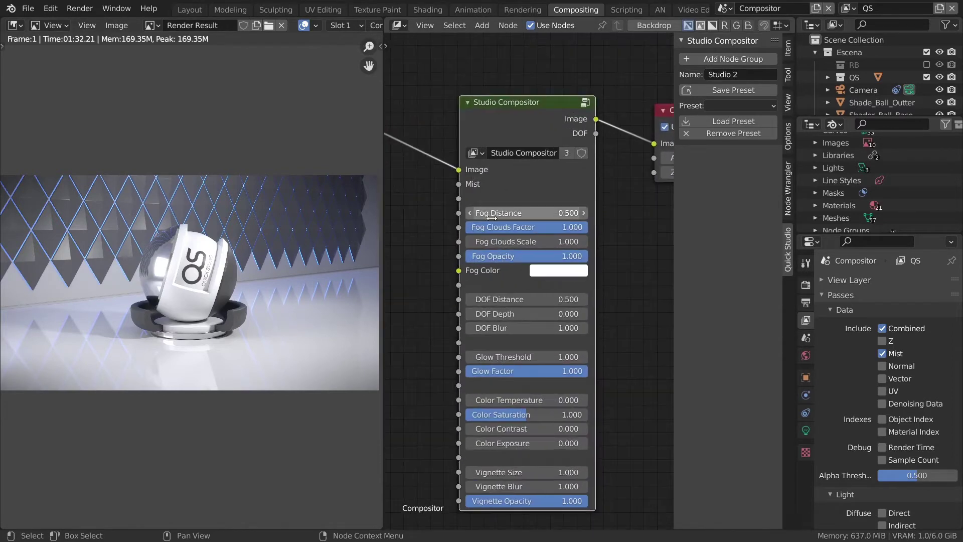
scroll(433, 265, down, 1)
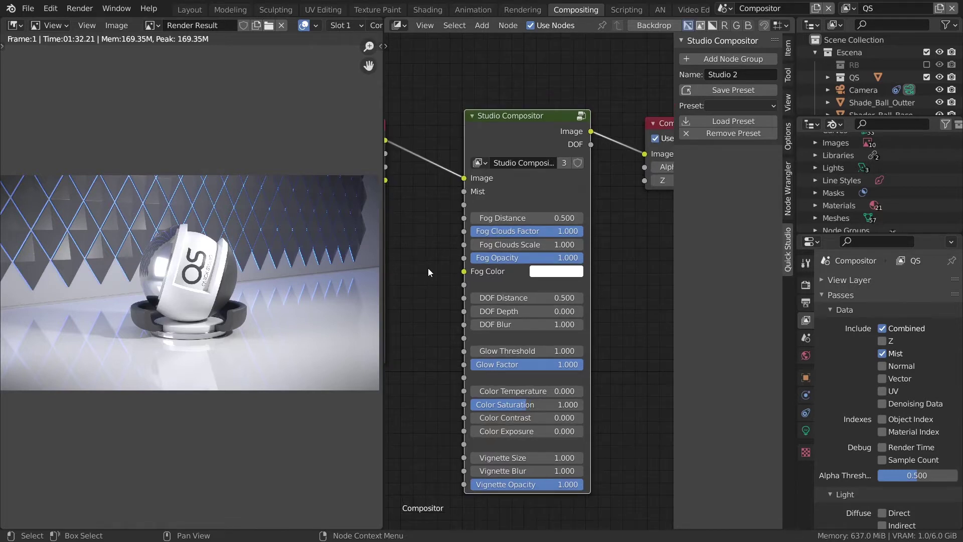
middle_drag(431, 230, 461, 236)
scroll(447, 258, down, 1)
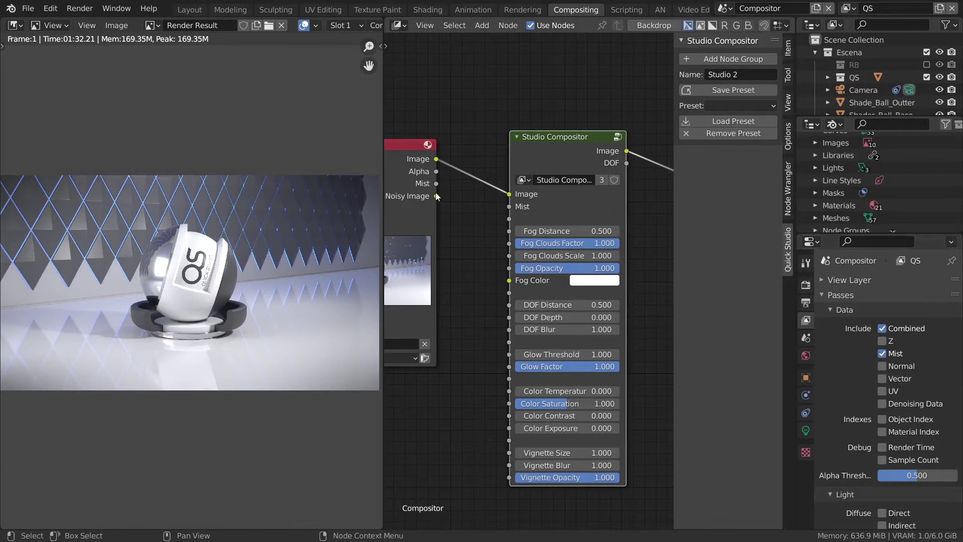
drag(436, 184, 510, 206)
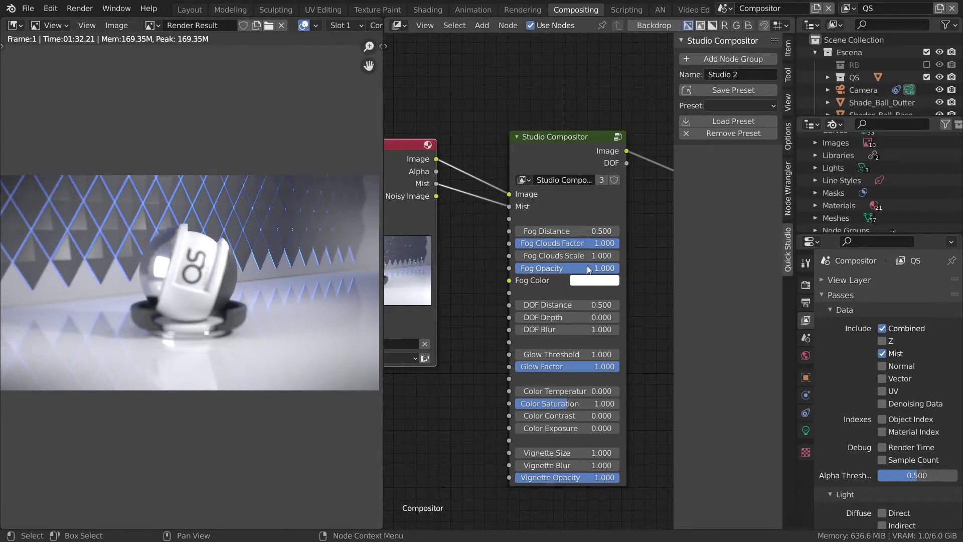
drag(555, 270, 504, 273)
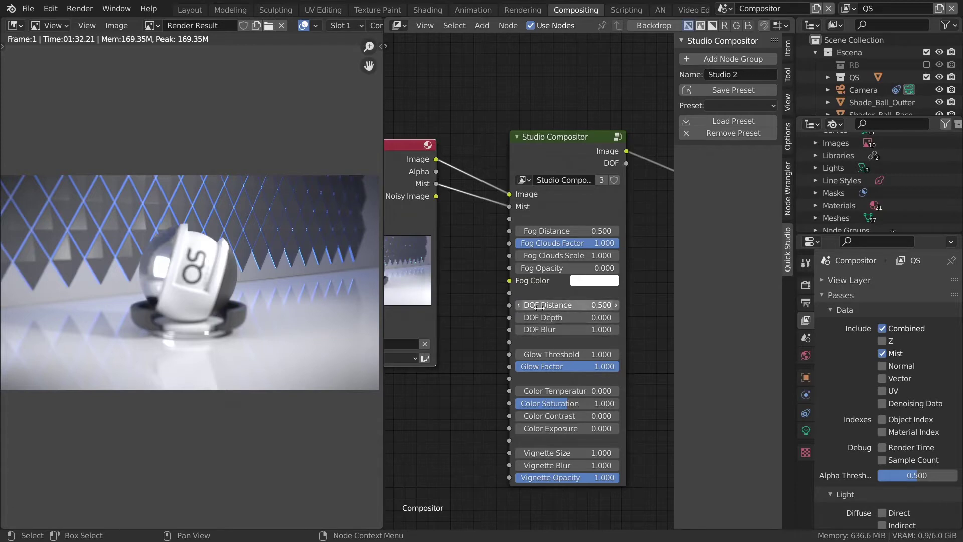
Send the Studio Compositor's DOF output to a Viewer node above Composite and display the Viewer Node image
scroll(557, 326, down, 3)
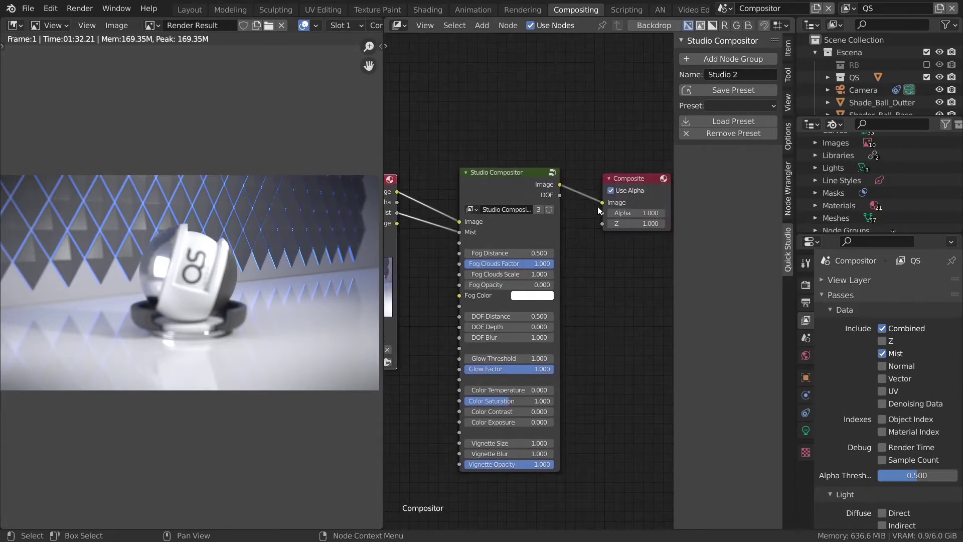
drag(536, 191, 515, 184)
drag(621, 181, 649, 176)
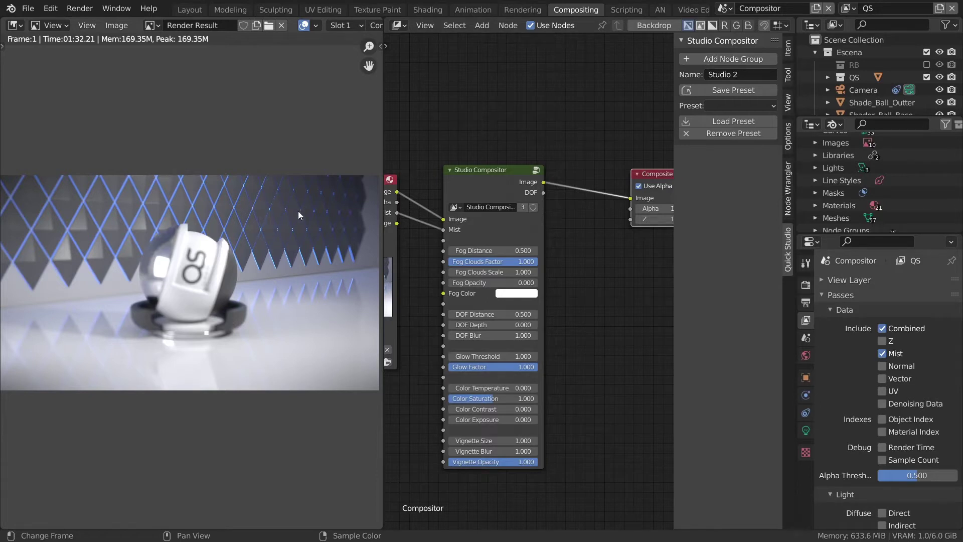
ctrl+shift+click(512, 182)
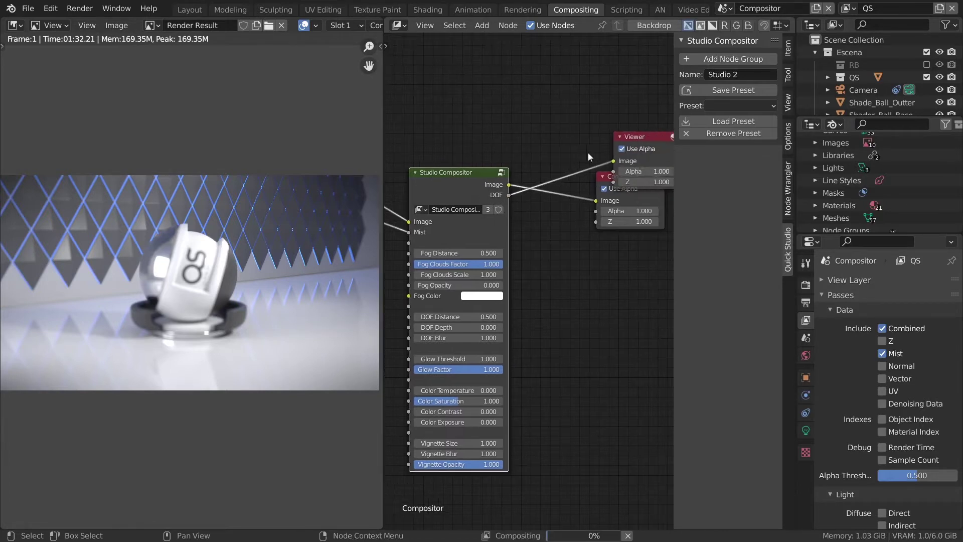
drag(634, 136, 590, 91)
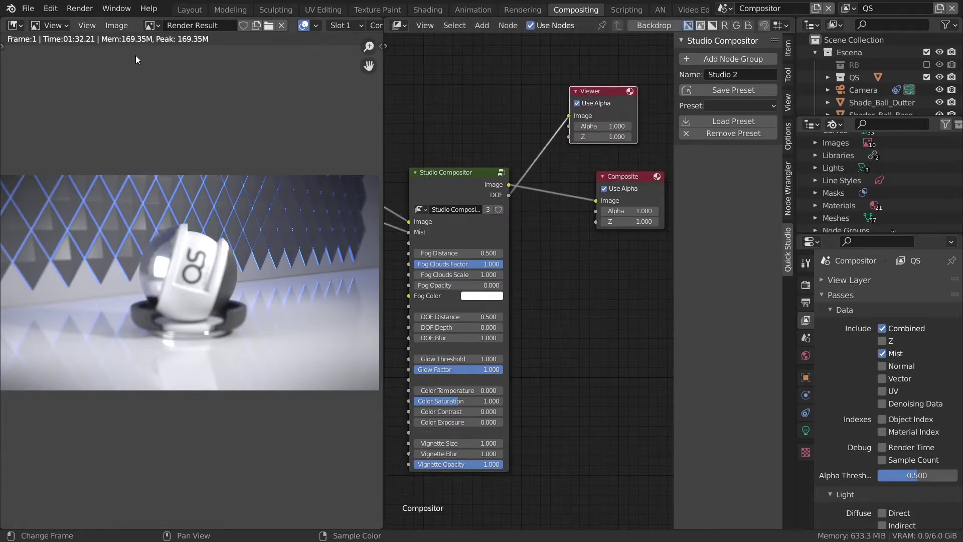
click(150, 25)
click(183, 150)
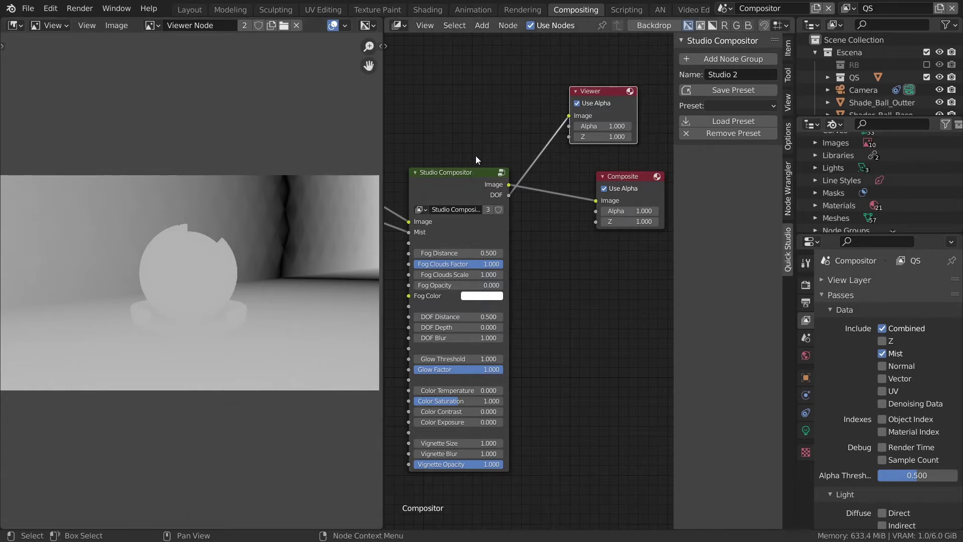
Set DOF Distance to 0.060, switch the displayed image back to Render Result and refresh the composite
drag(458, 316, 421, 316)
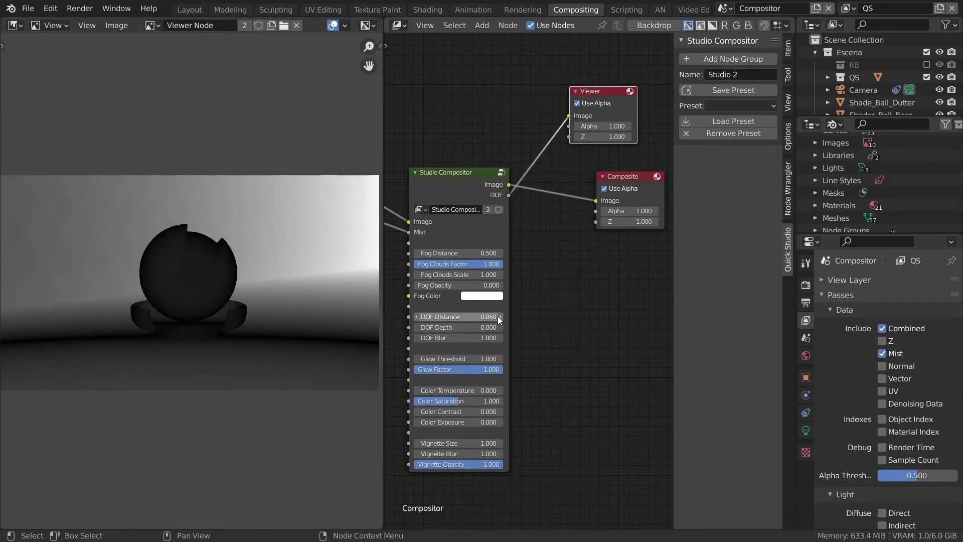
click(157, 25)
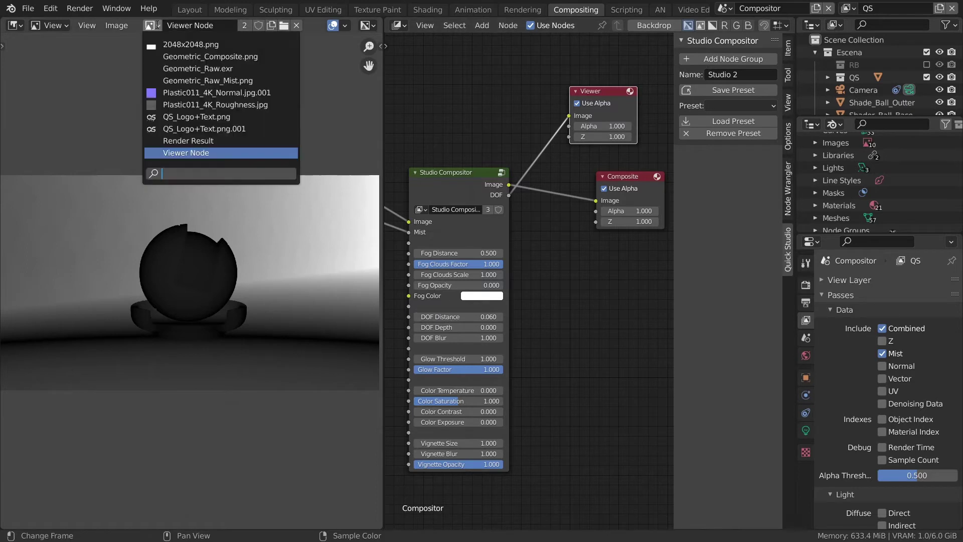
click(190, 140)
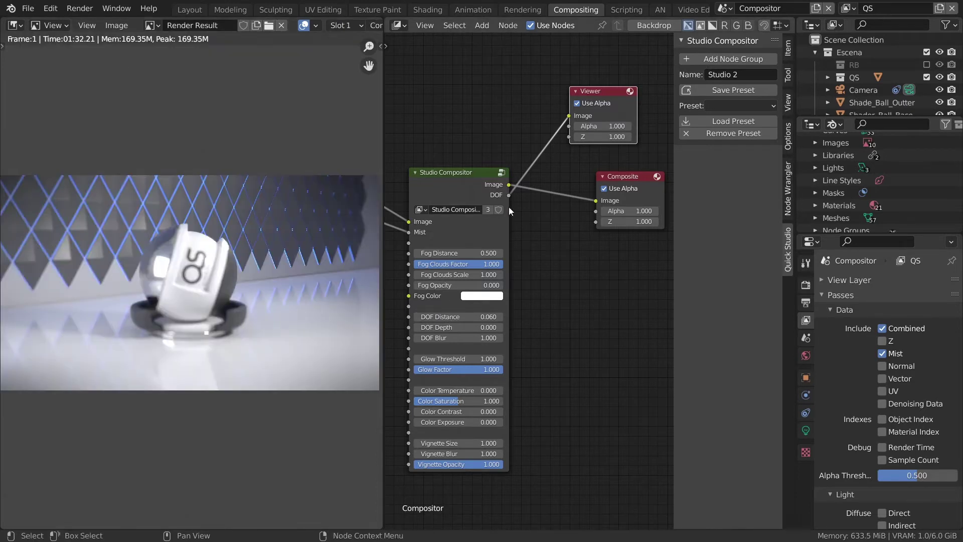
click(604, 189)
click(604, 189)
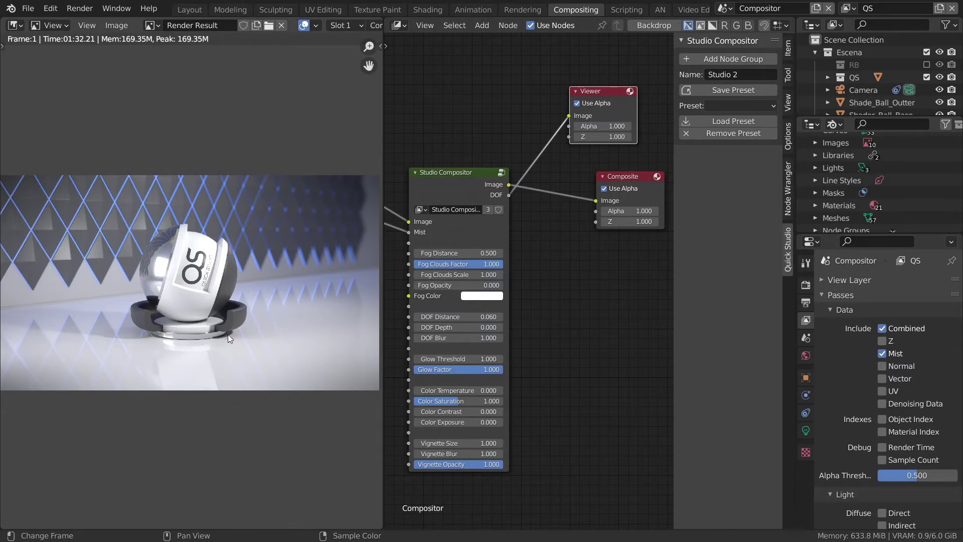
Try a DOF Blur of 0 on the Studio Compositor node and inspect the render
shift+middle_drag(252, 303, 266, 306)
scroll(274, 304, up, 2)
scroll(275, 303, down, 1)
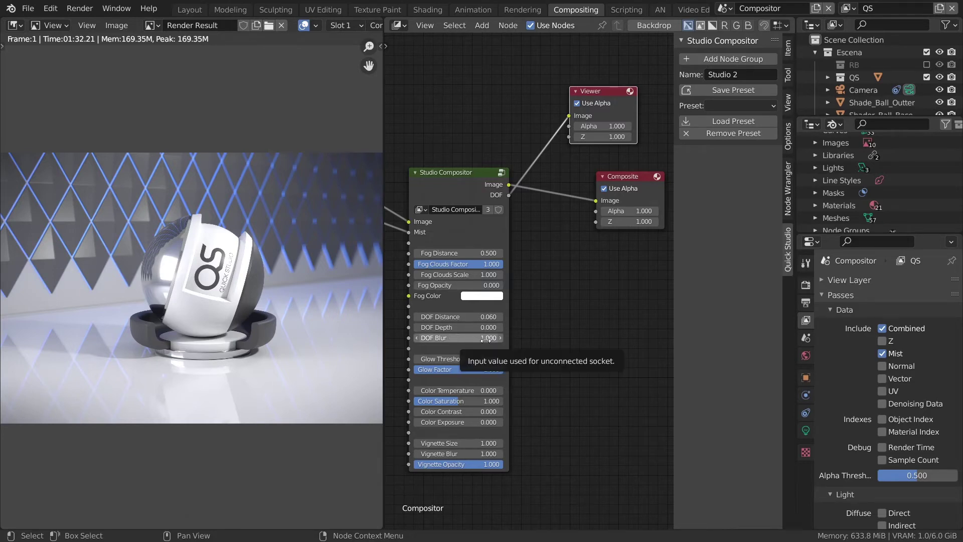
drag(479, 337, 417, 337)
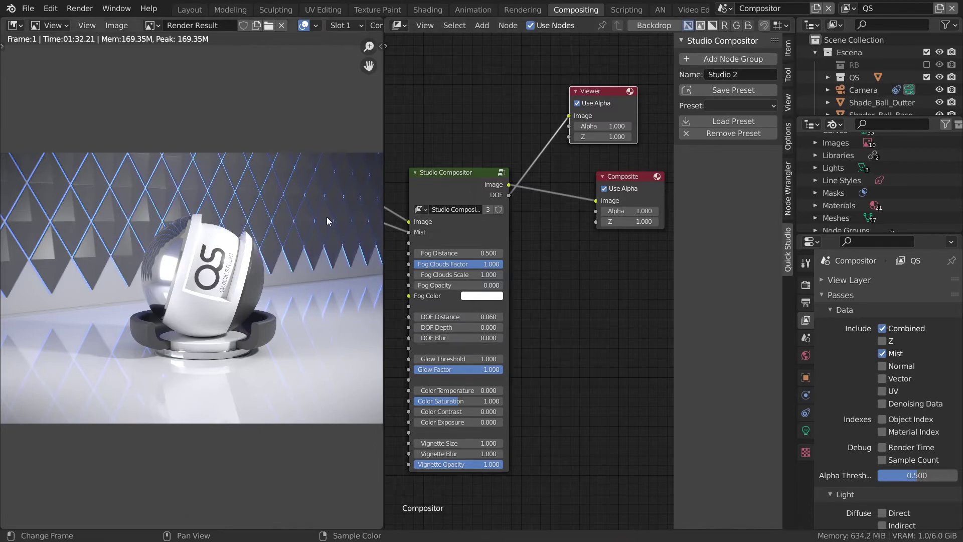
scroll(286, 238, down, 1)
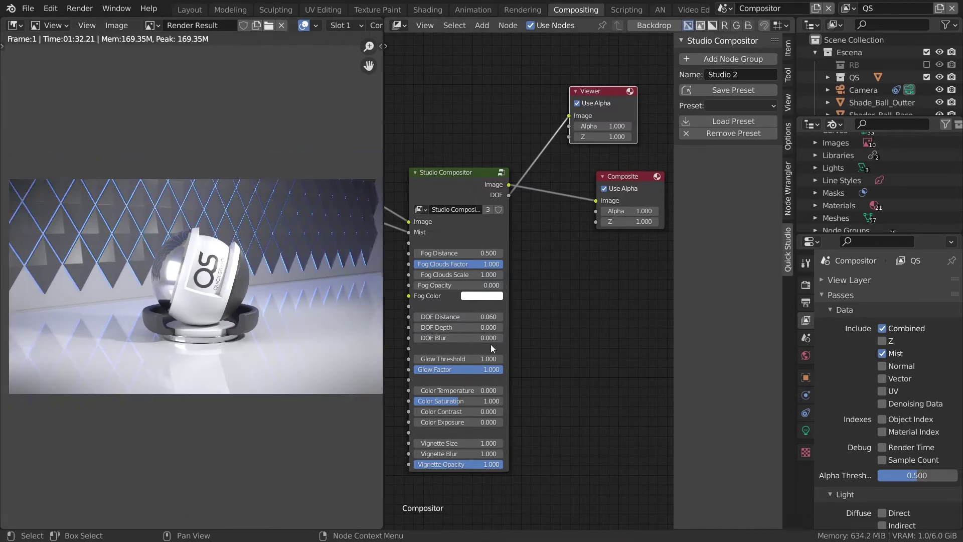
Try a DOF Blur of 2, undo it and return DOF Blur to 1
click(450, 338)
text(2)
key(Return)
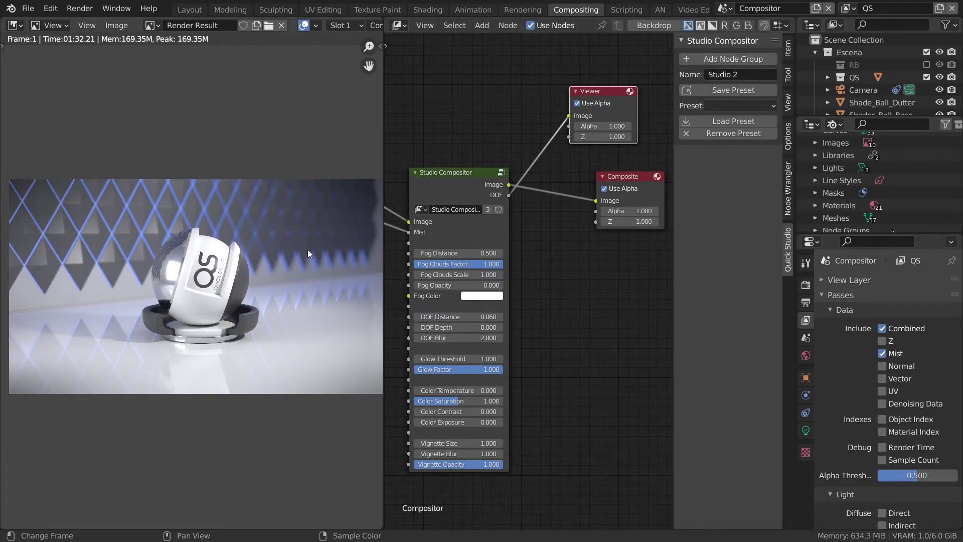
key(ctrl+z)
drag(480, 338, 540, 327)
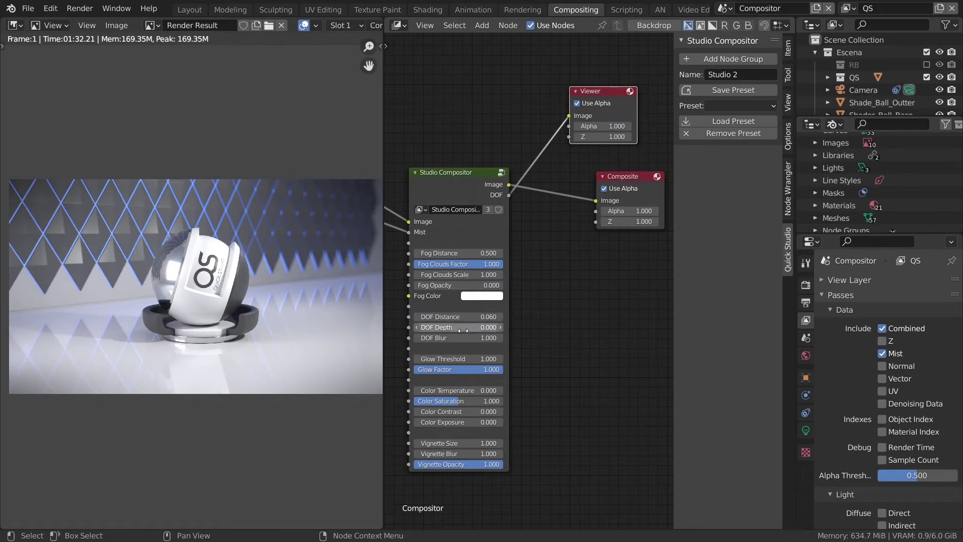
Try a Glow Factor of 0 on the Studio Compositor node, and restore it to 1
middle_drag(531, 341, 576, 335)
scroll(572, 330, up, 1)
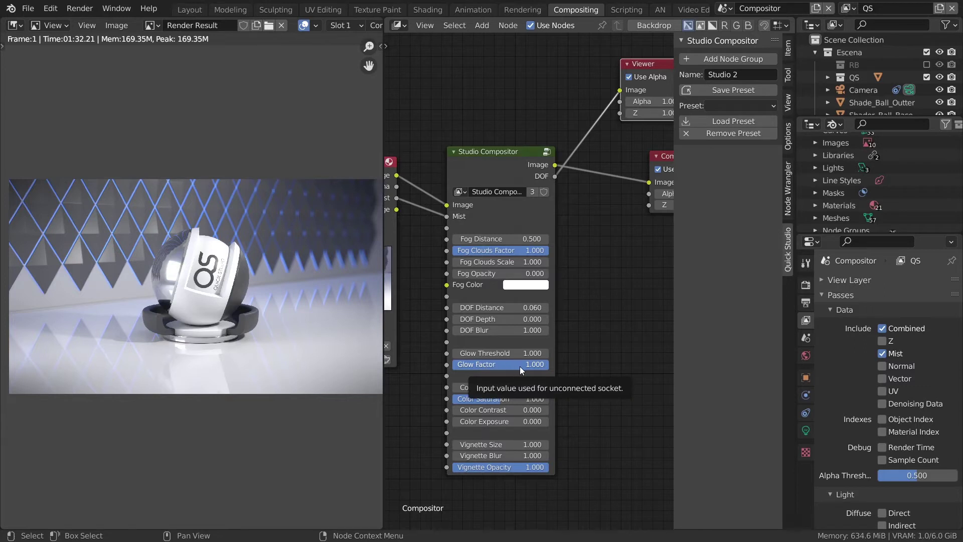
drag(520, 366, 449, 366)
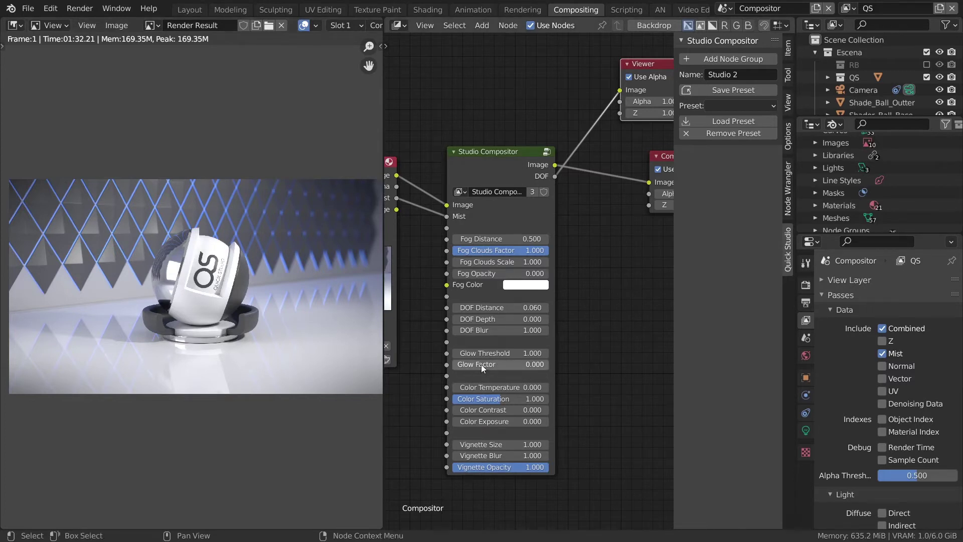
drag(480, 364, 546, 366)
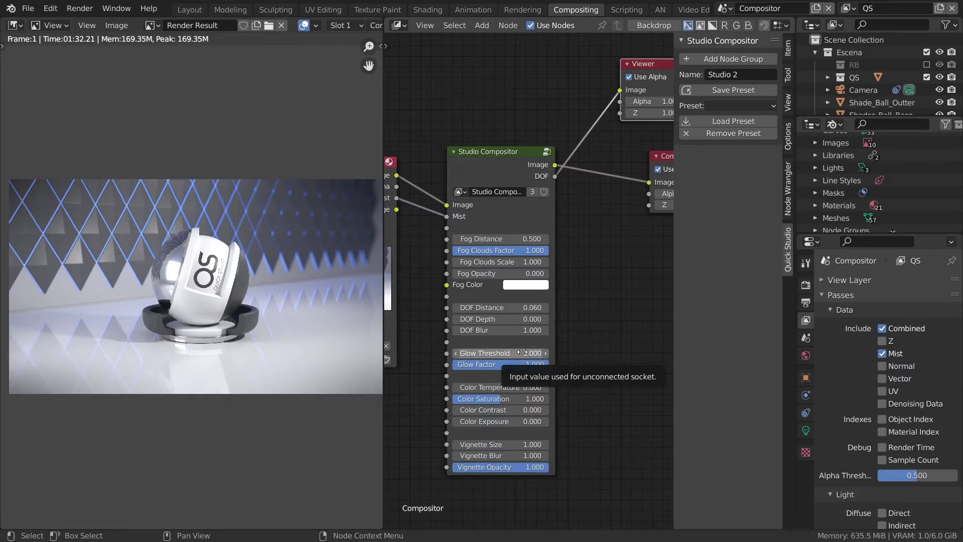
Try a Glow Threshold of 0.480 and reset it to 1
drag(521, 352, 581, 346)
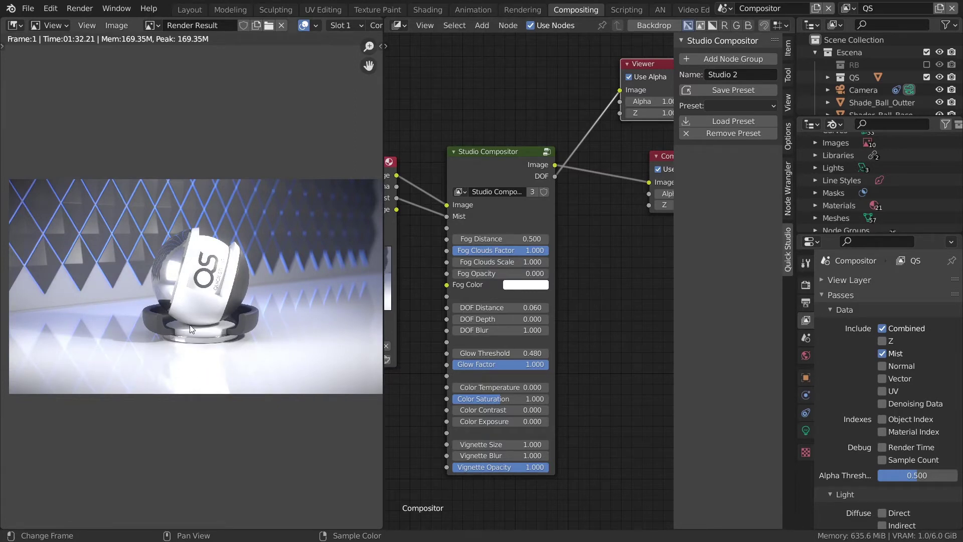
click(502, 353)
text(1)
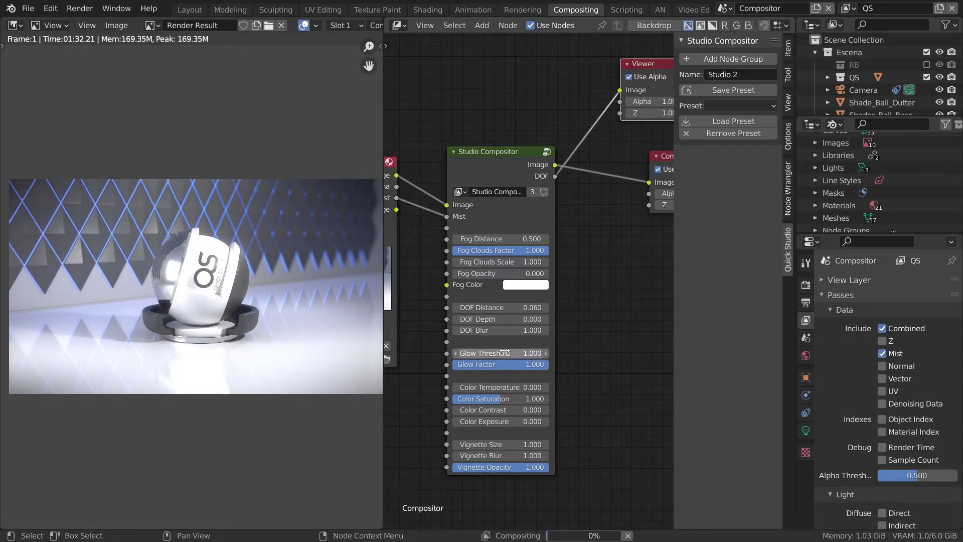
key(Return)
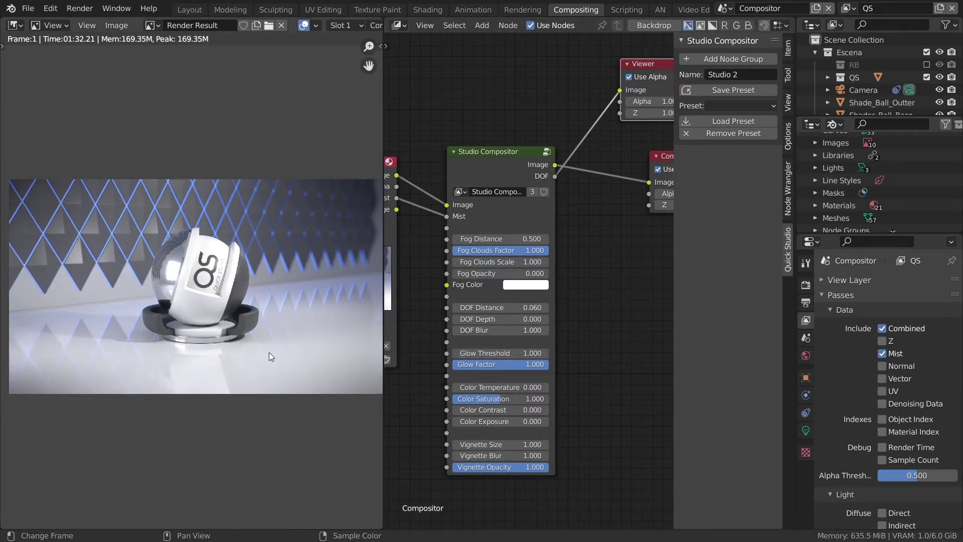
Try a Color Temperature of -0.550 on the Studio Compositor node, and reset it to 0
scroll(511, 354, up, 3)
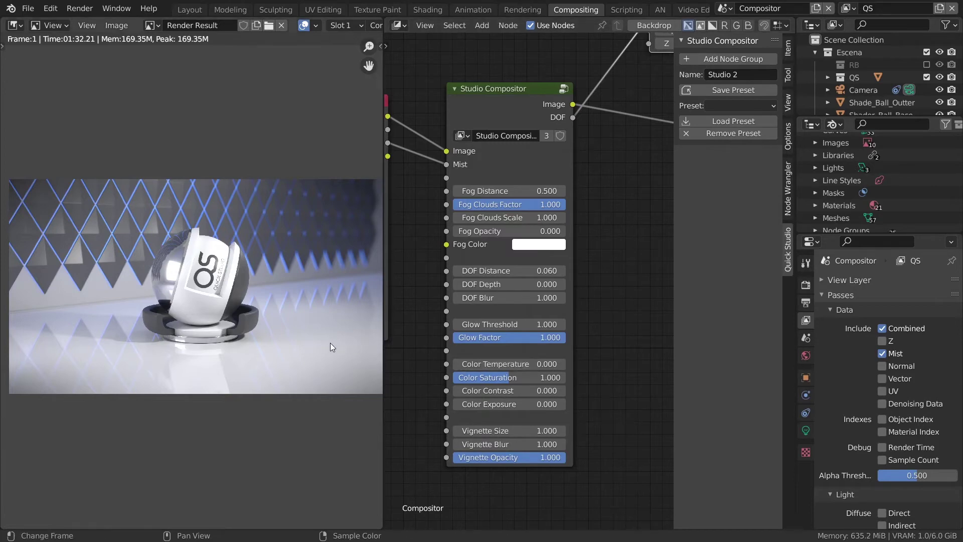
drag(509, 364, 554, 364)
drag(506, 364, 378, 350)
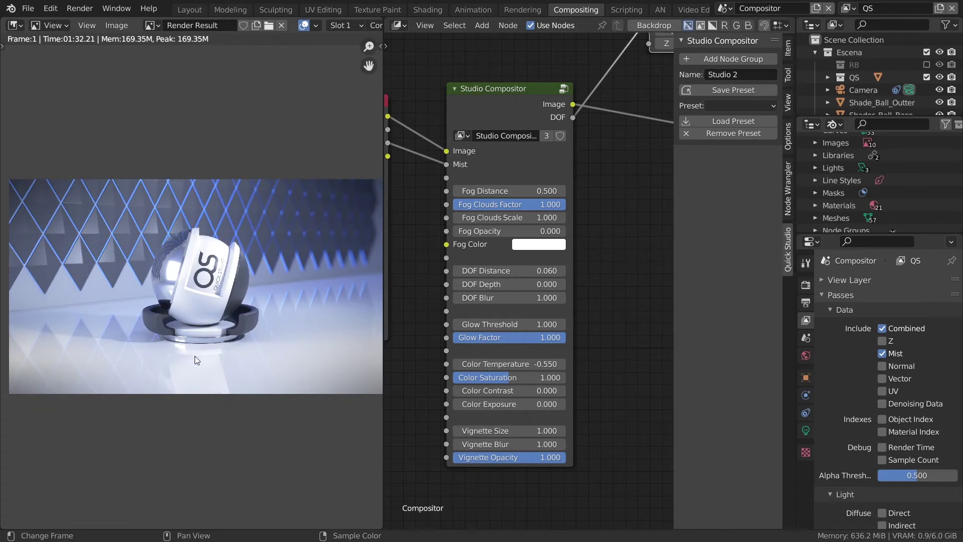
click(507, 364)
text(0)
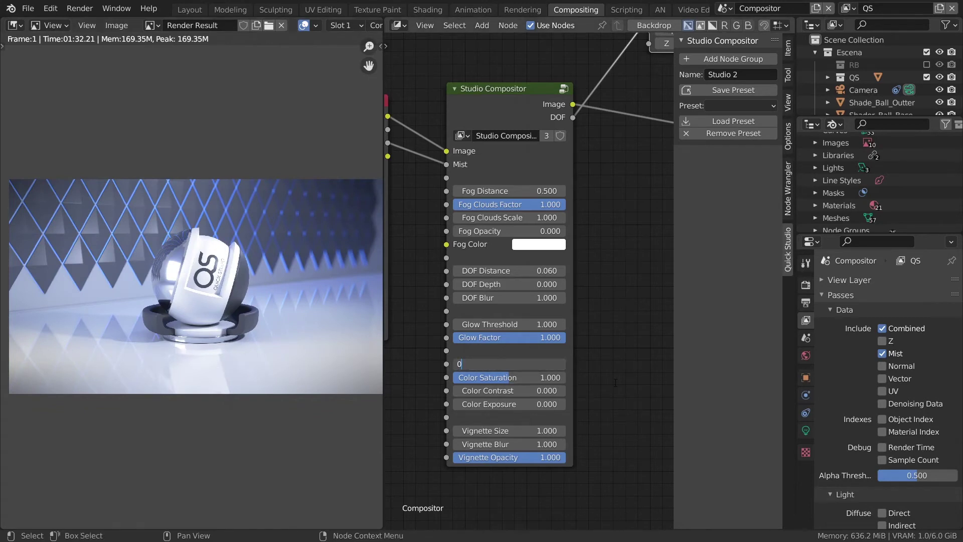
key(Return)
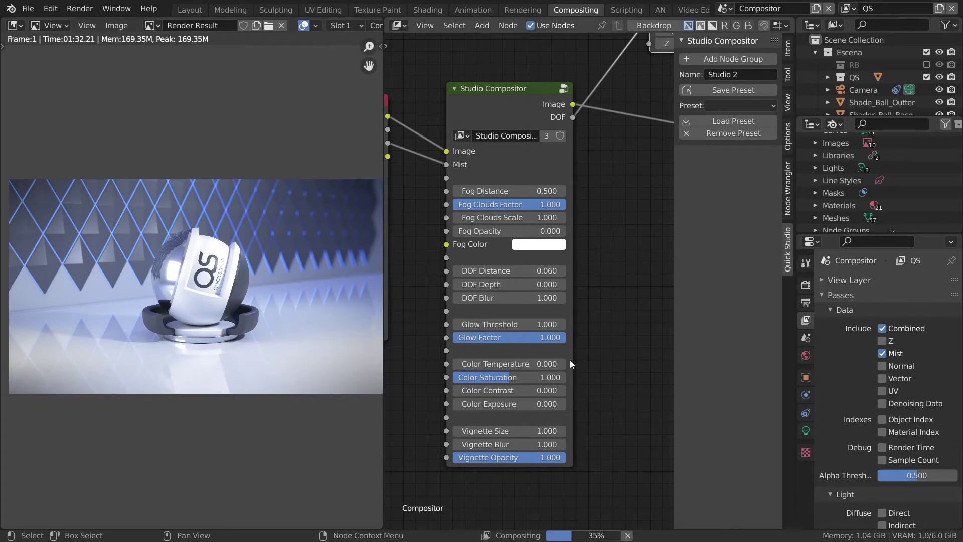
Set the Studio Compositor node's Color Temperature to -0.15
click(520, 365)
text(-0.15)
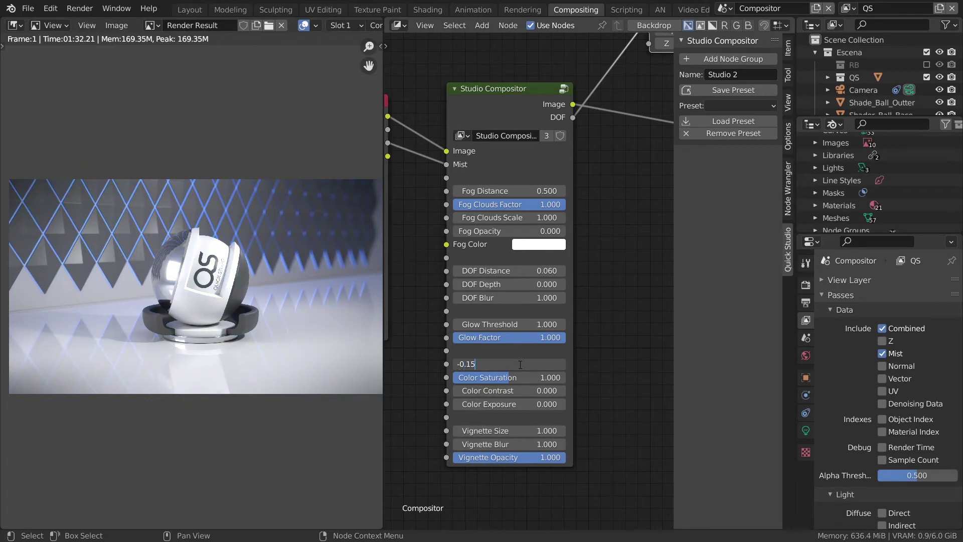
key(Return)
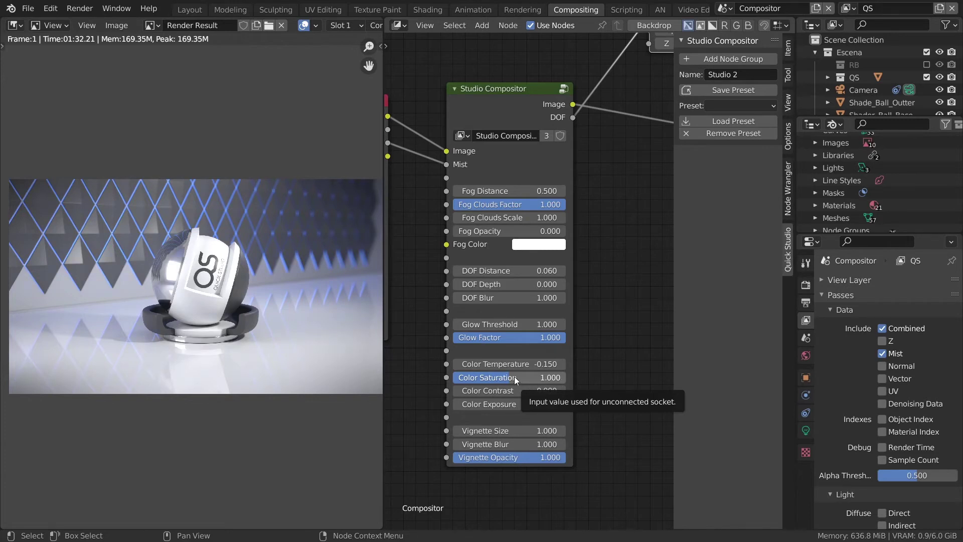
Try Color Saturation values of 0.221 and 1.355 on the Studio Compositor node, and restore it to 1
drag(500, 382, 464, 381)
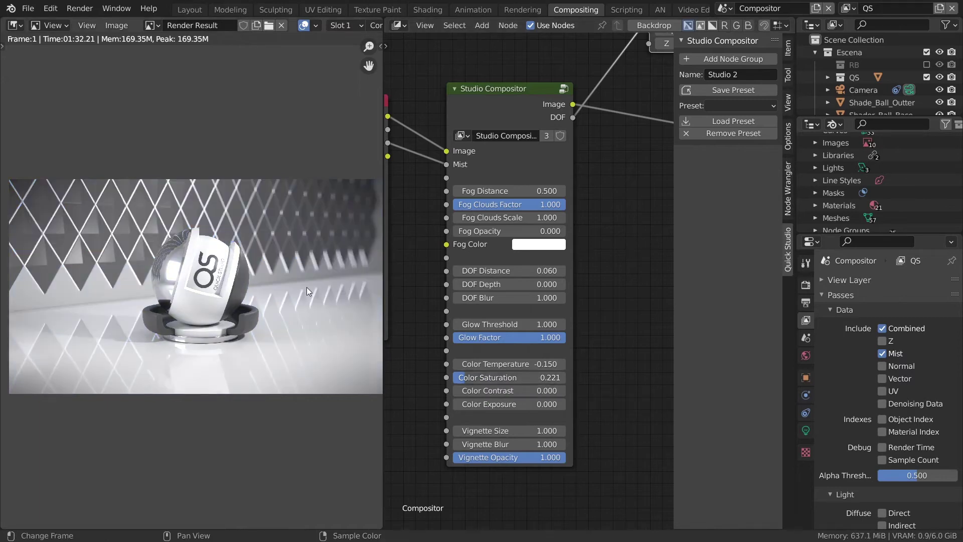
mouse_move(521, 378)
mouse_down()
mouse_move(582, 377)
mouse_move(529, 377)
mouse_up()
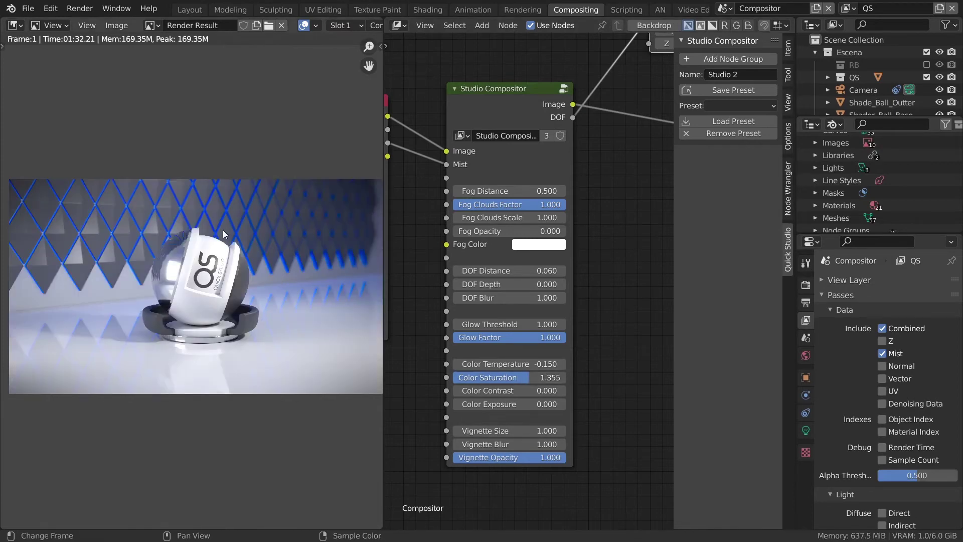
click(527, 379)
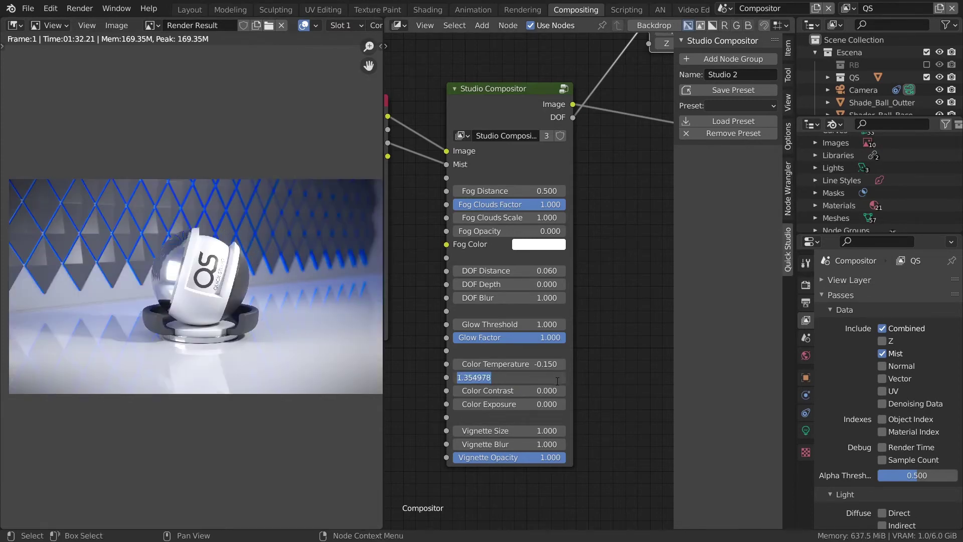
text(1)
key(Return)
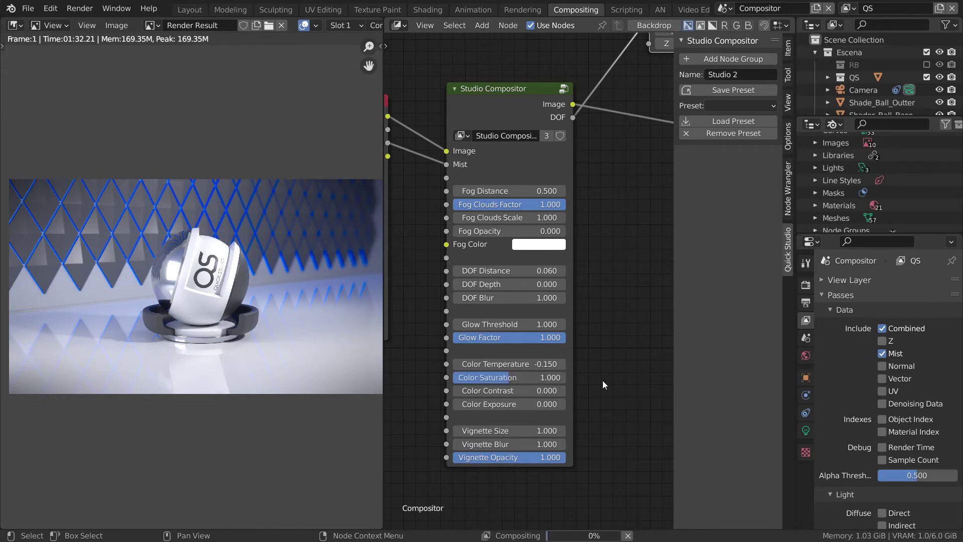
Set the Studio Compositor node's Color Contrast to 2 and Color Exposure to -0.210
click(519, 391)
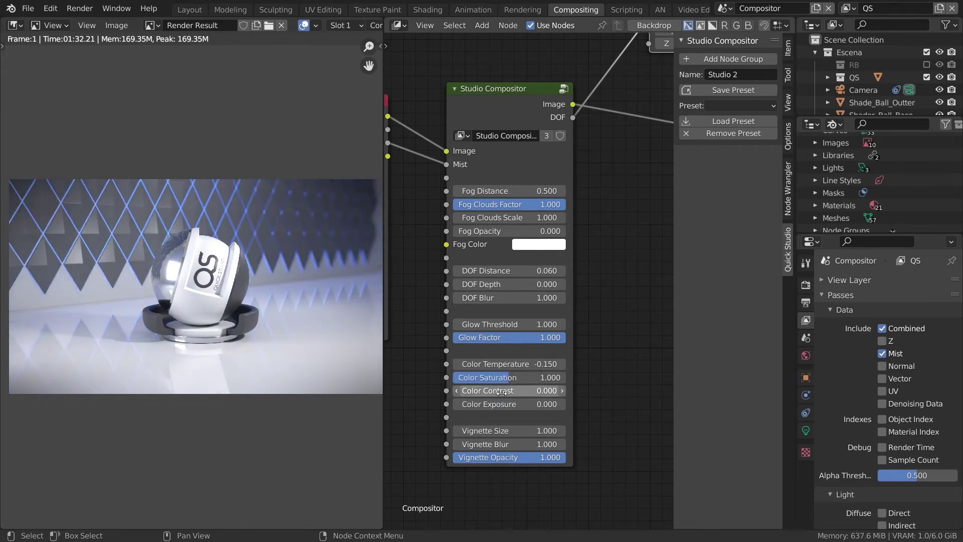
text(0.02)
key(Return)
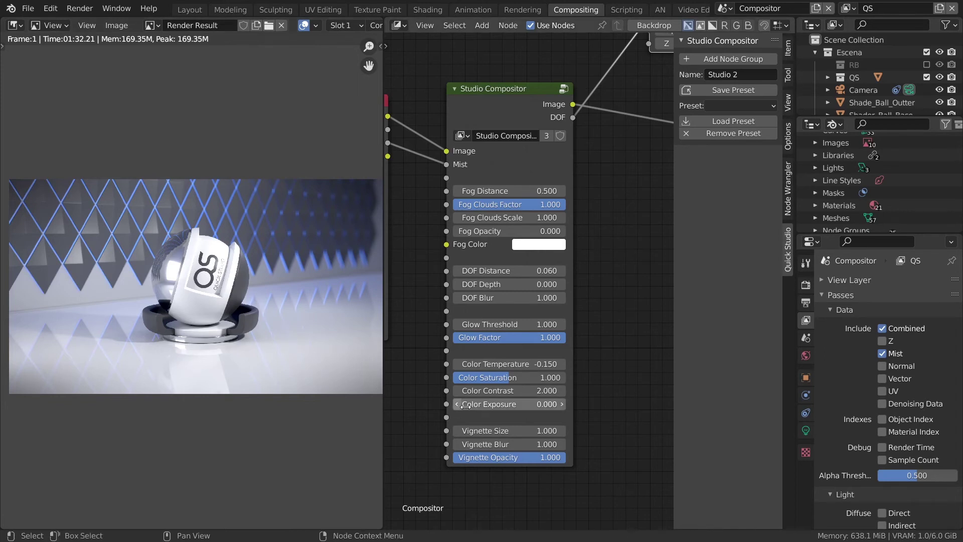
drag(534, 406, 555, 410)
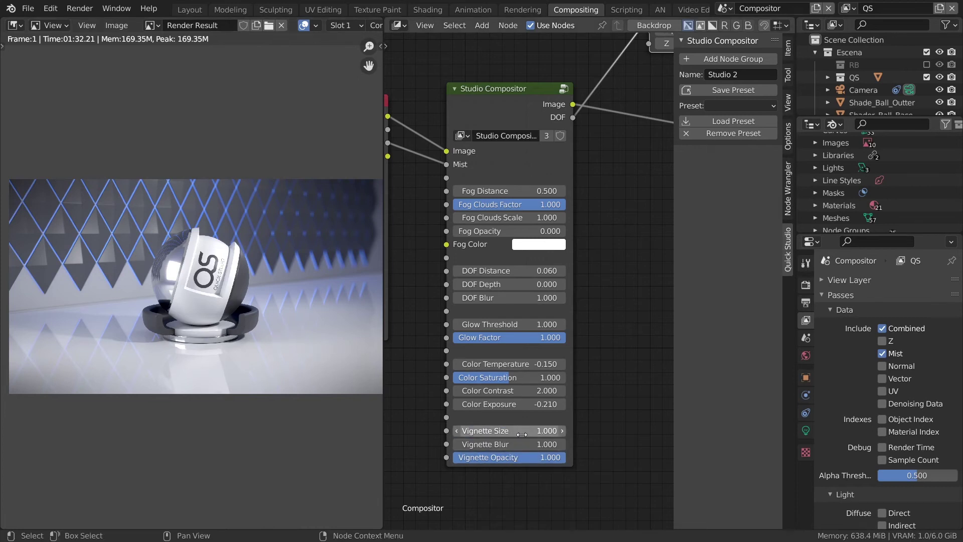
Try a Vignette Blur of 0.490, Size of 0.530 and Opacity of 0.515, and restore all three to 1
drag(523, 447, 464, 448)
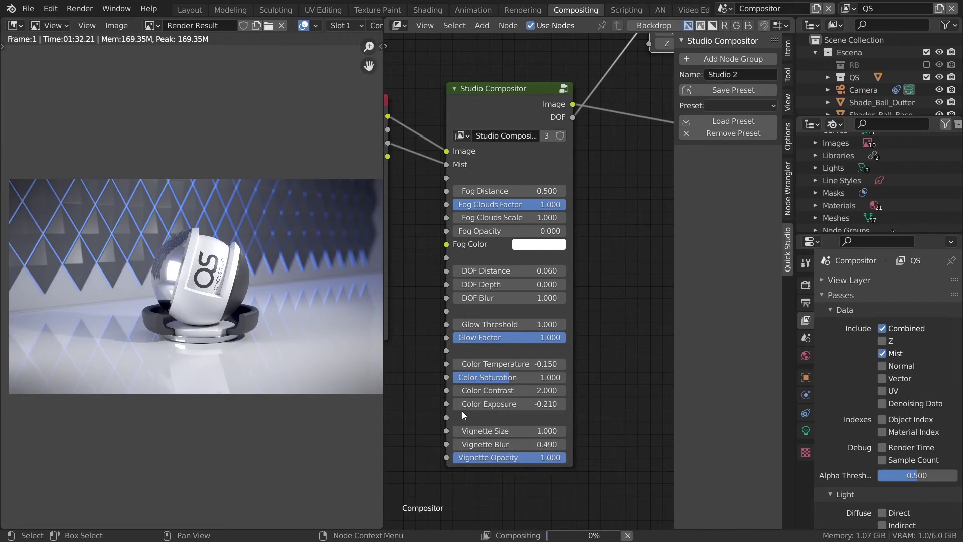
scroll(281, 269, down, 1)
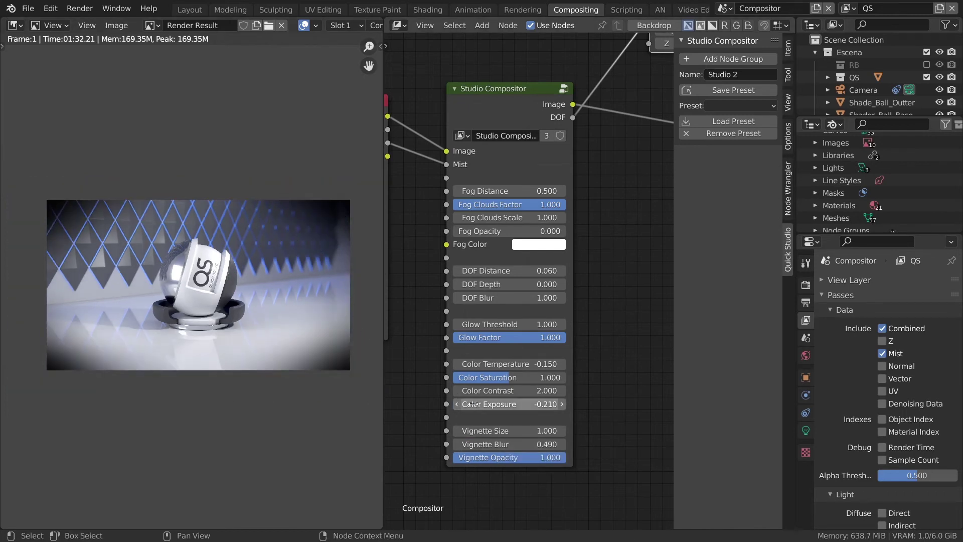
drag(507, 430, 474, 430)
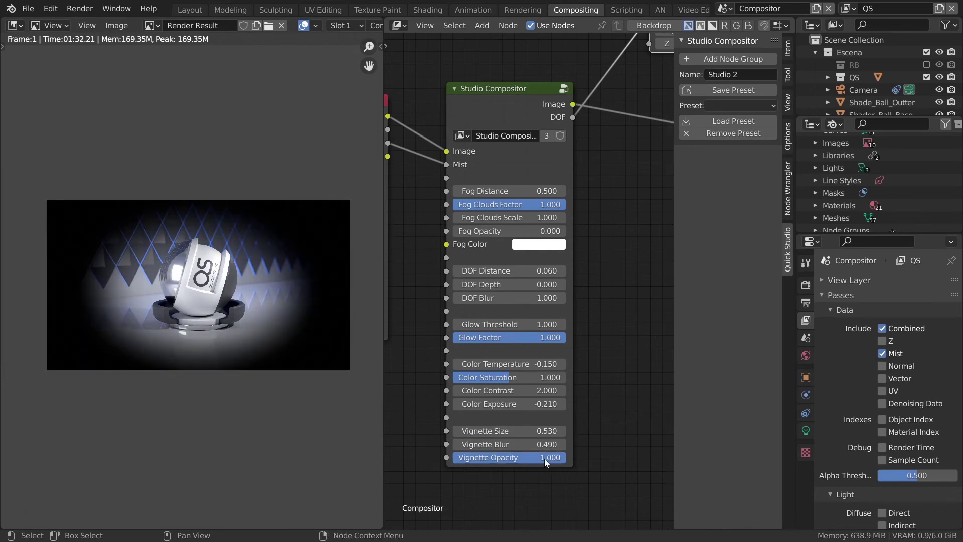
drag(541, 458, 510, 457)
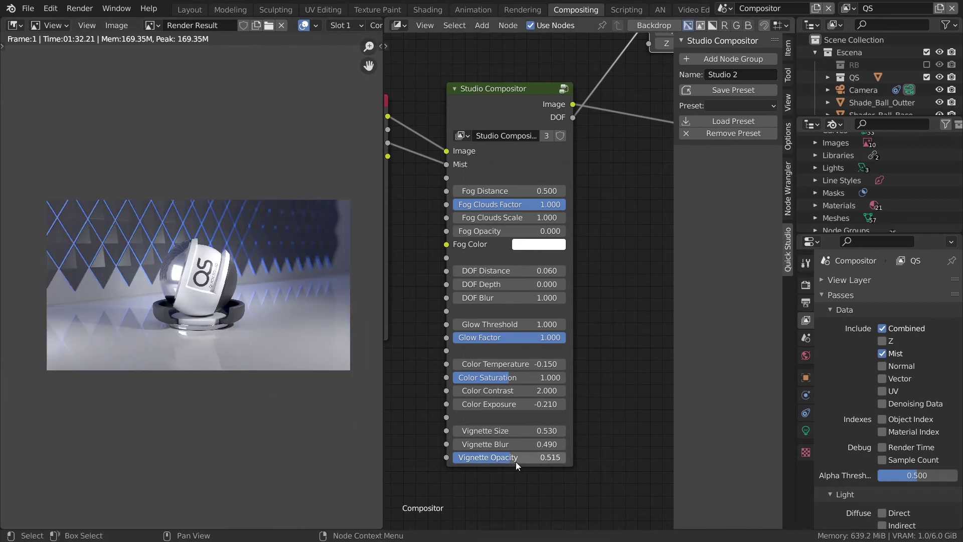
drag(515, 462, 593, 429)
click(552, 445)
text(0.49)
key(Escape)
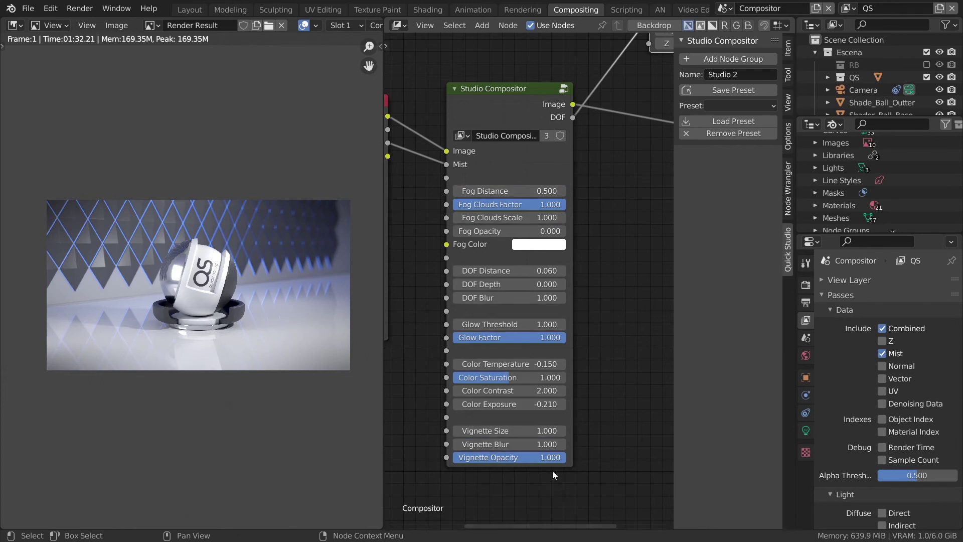
Save the Studio Compositor node's current settings as a preset named Studio
scroll(597, 381, down, 2)
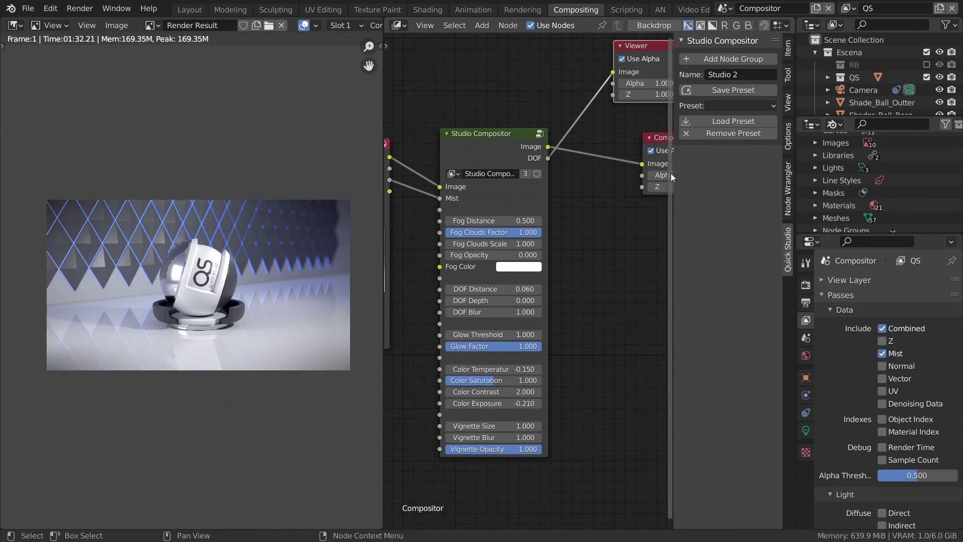
click(741, 76)
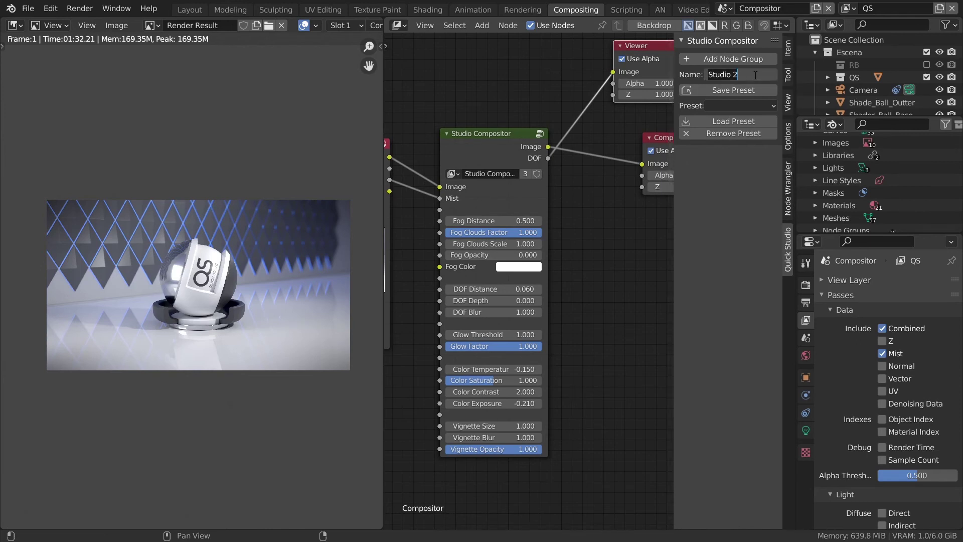
key(BackSpace)
text(Studio)
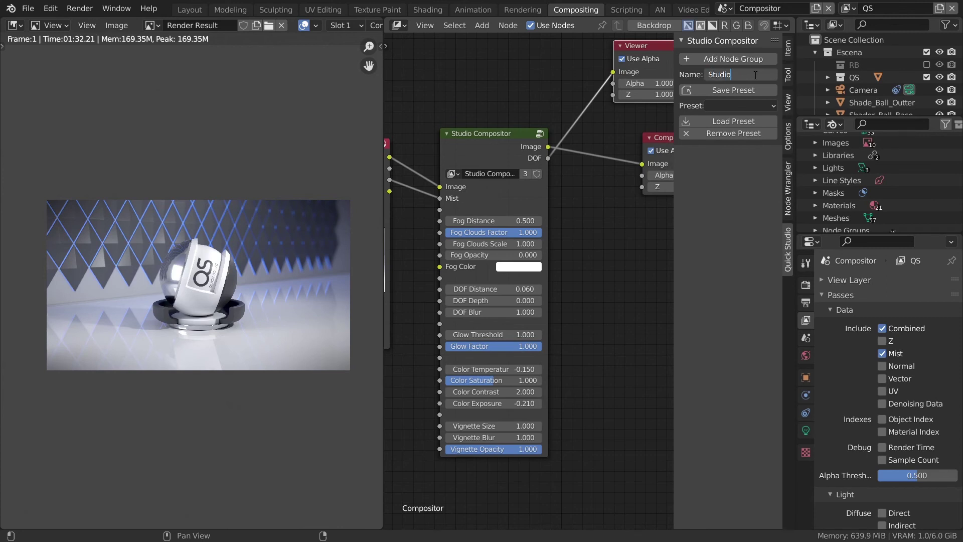
key(Return)
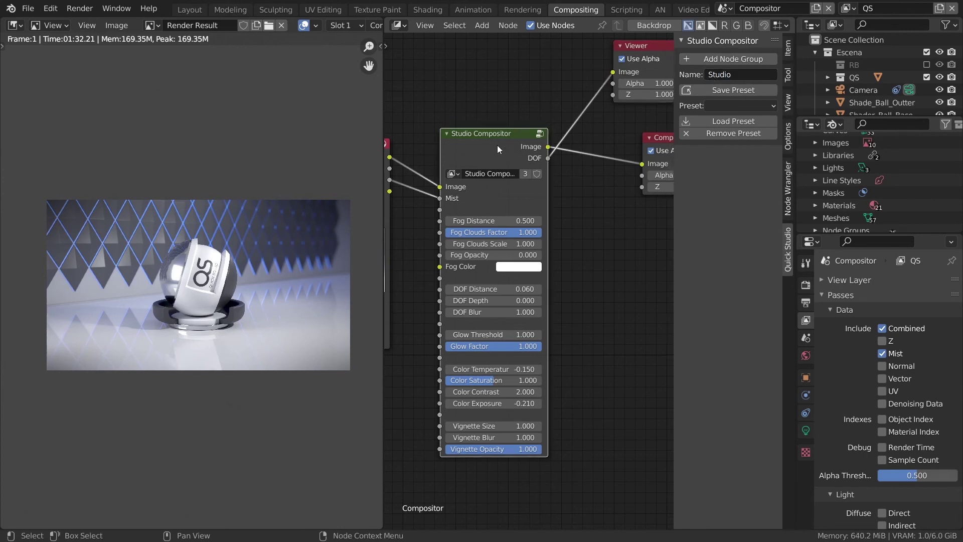
drag(497, 145, 506, 144)
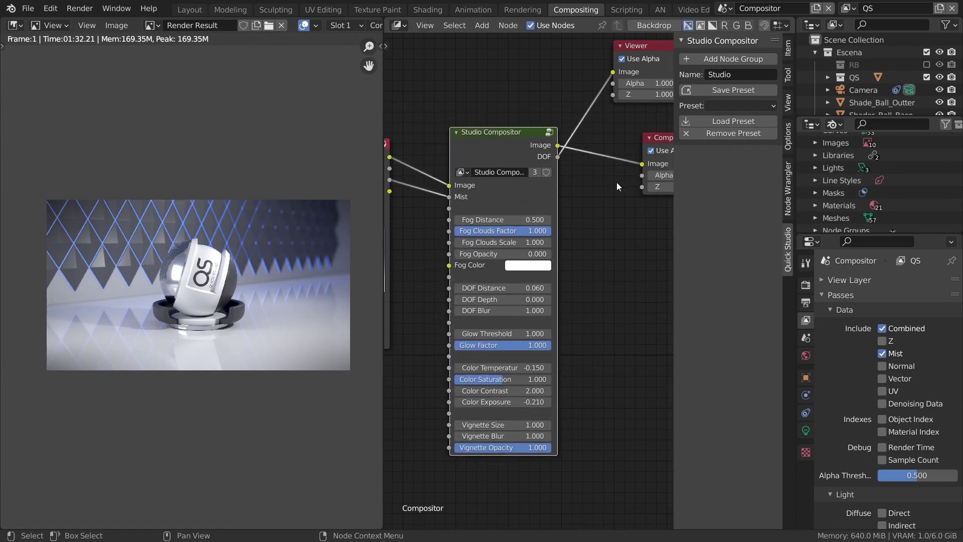
click(729, 89)
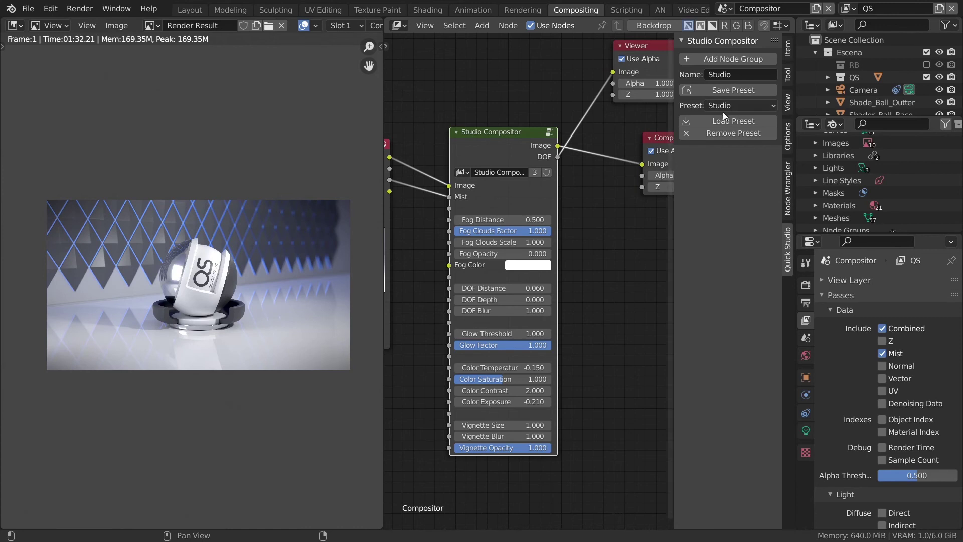
click(729, 106)
click(728, 107)
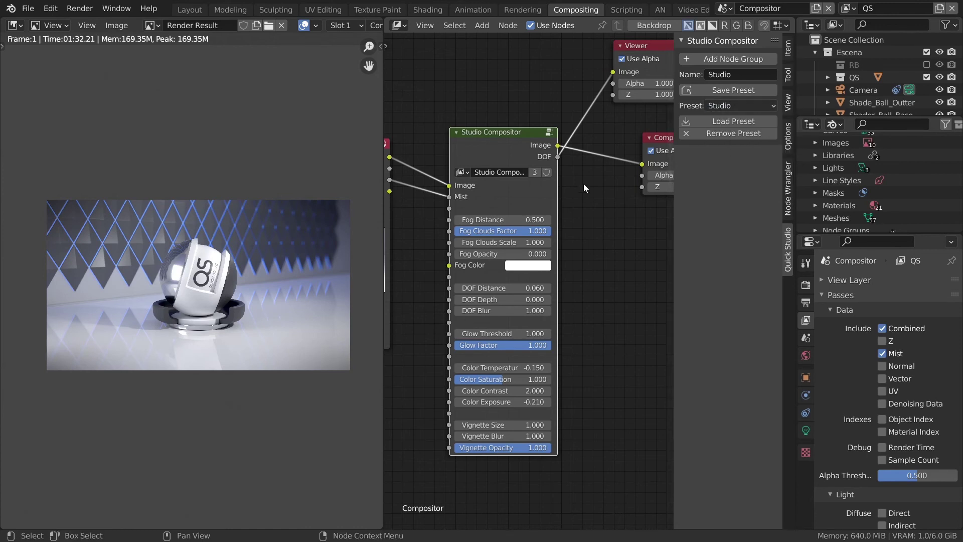
Add a second Studio Compositor node group and place it below the Composite node
click(720, 61)
scroll(579, 178, down, 4)
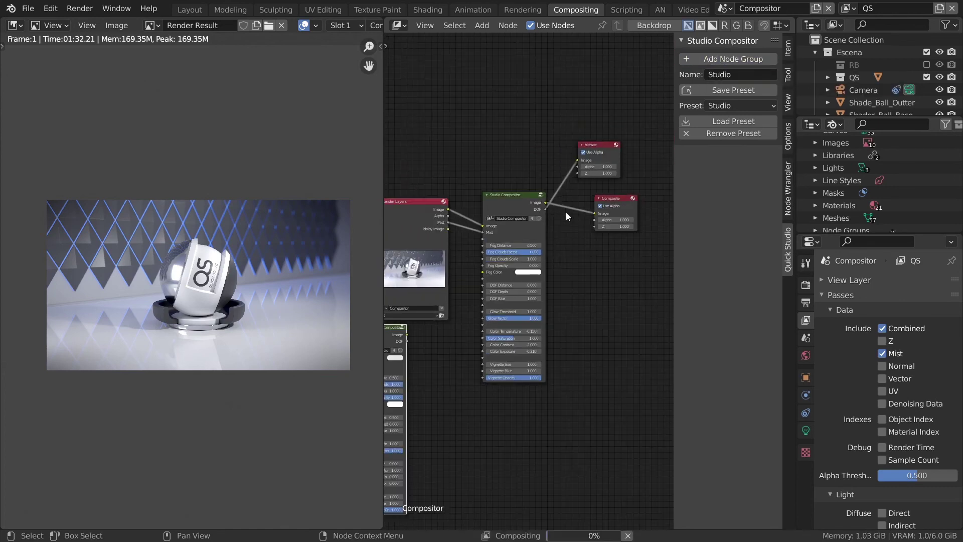
click(624, 277)
scroll(631, 313, up, 2)
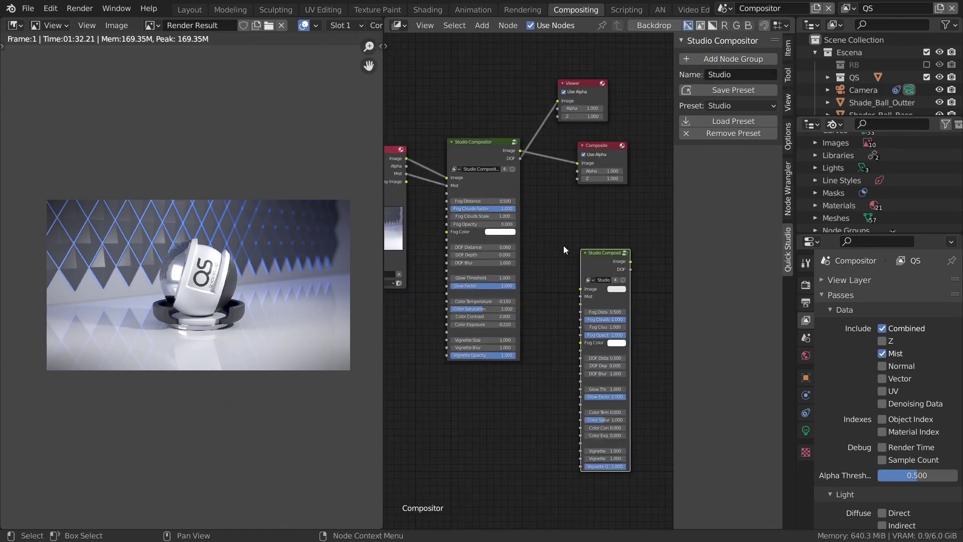
drag(581, 264, 568, 266)
drag(623, 264, 631, 238)
scroll(633, 238, up, 2)
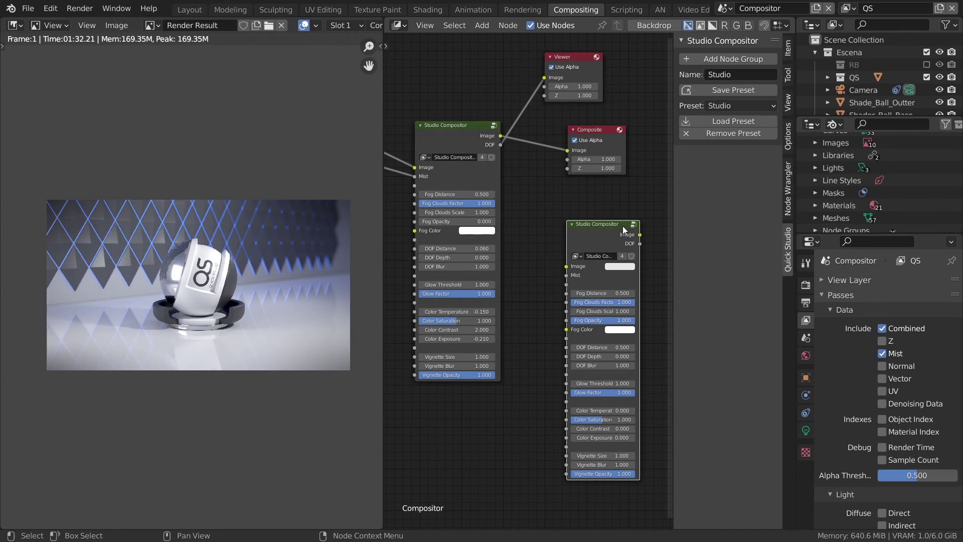
drag(621, 224, 619, 205)
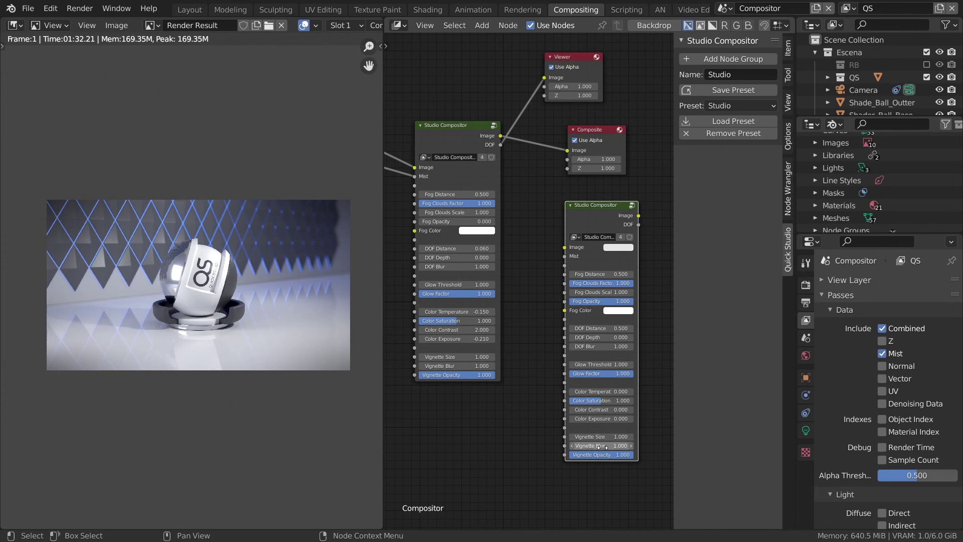
Load the Studio preset onto the new Studio Compositor node below the Composite node
drag(602, 262, 596, 257)
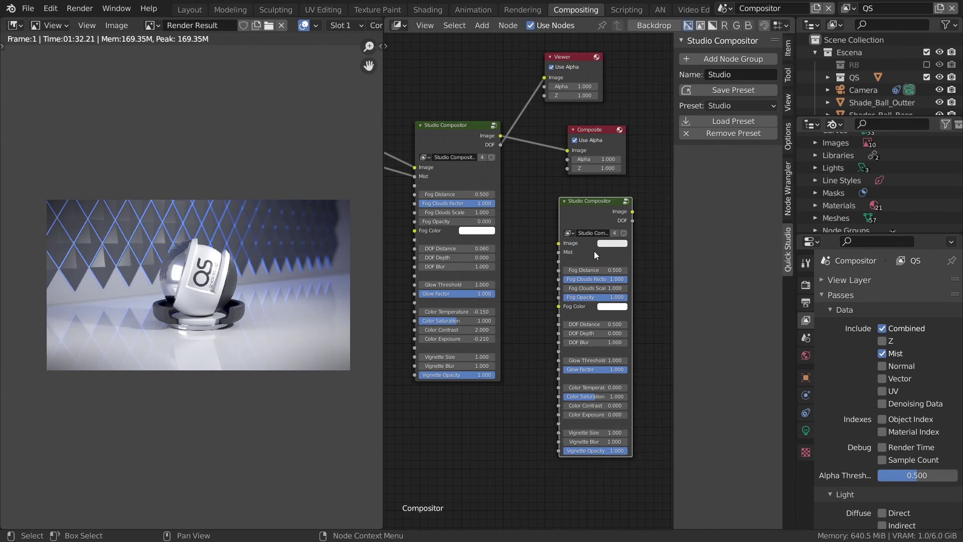
click(727, 120)
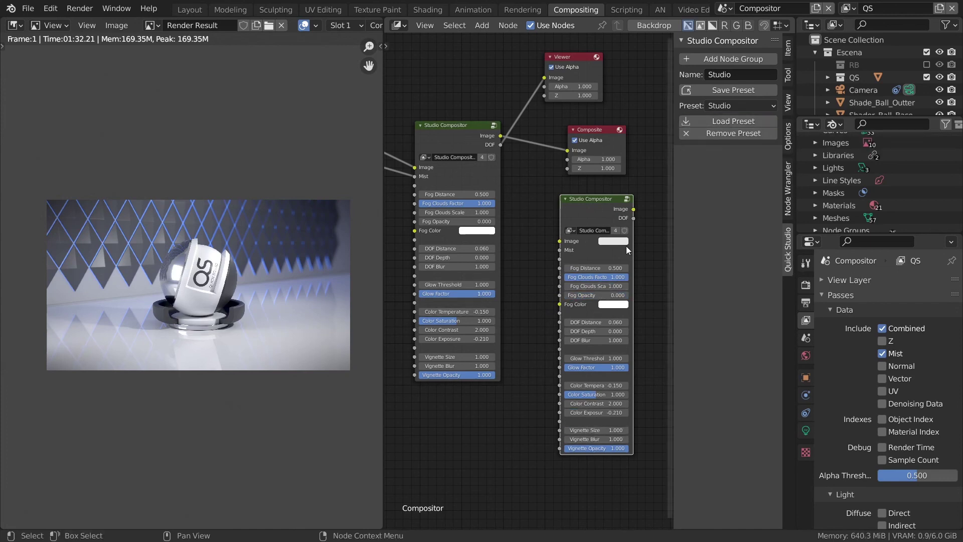
drag(610, 212, 607, 208)
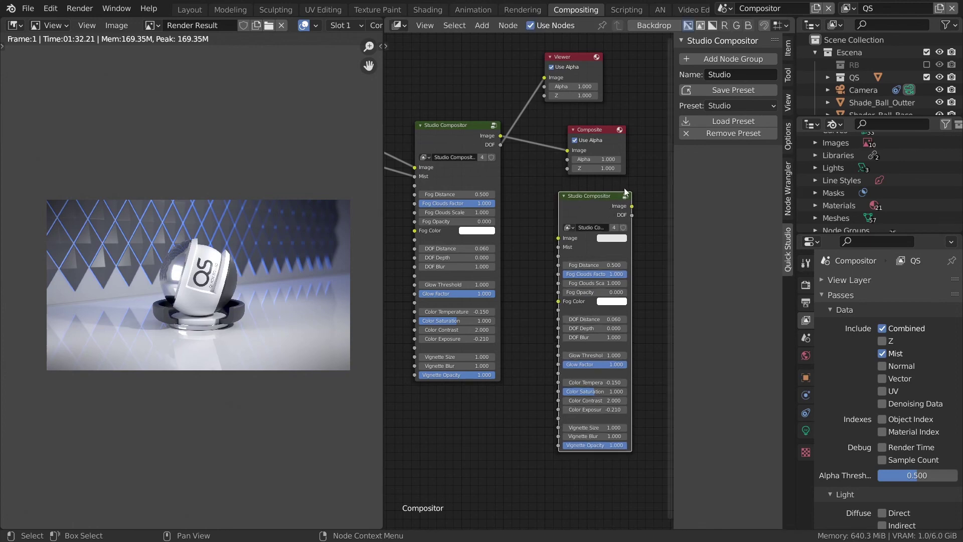